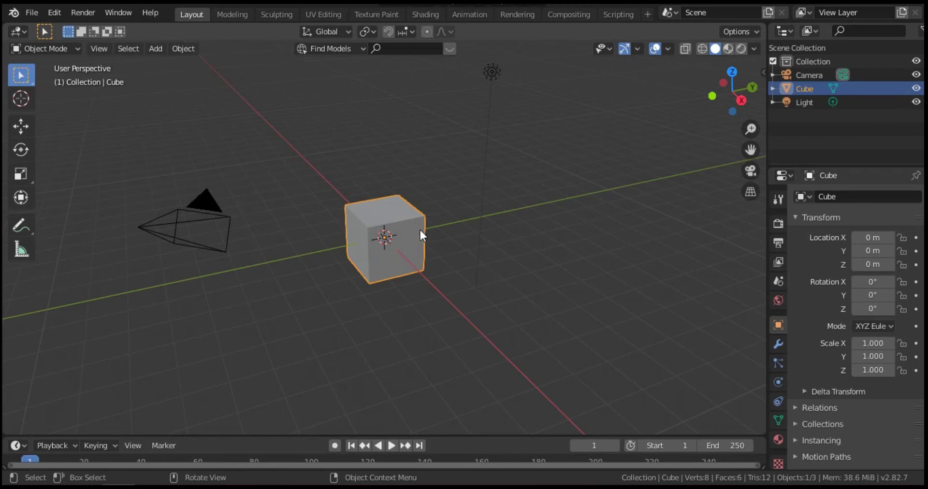
Replace the default cube with a Bezier curve at the origin and zoom in on it
{"action": "key", "text": "Delete"}
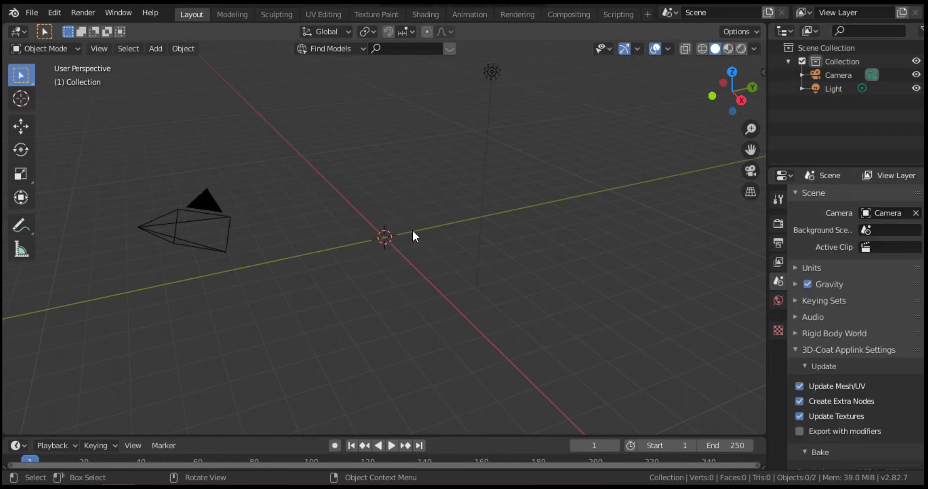
{"action": "left_click", "coordinate": [160, 49]}
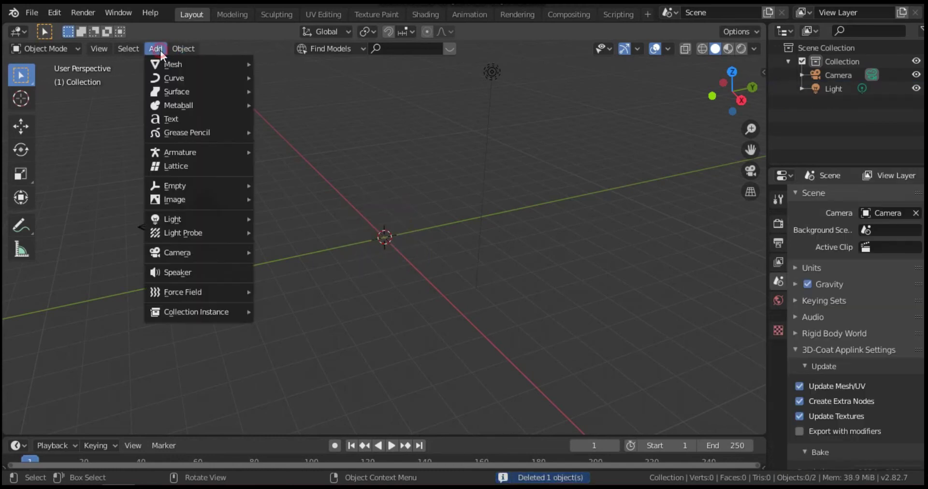
{"action": "mouse_move", "coordinate": [171, 77]}
{"action": "left_click", "coordinate": [318, 76]}
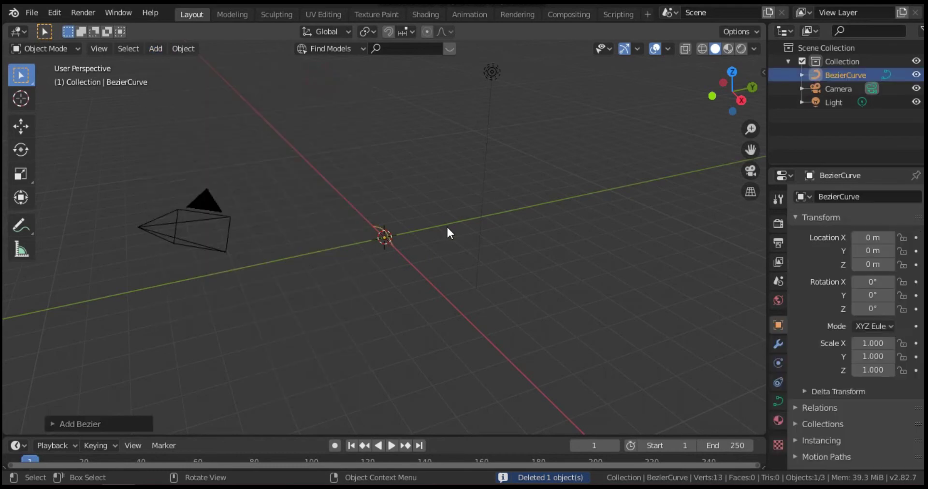
{"action": "scroll", "coordinate": [420, 265], "scroll_direction": "up", "scroll_amount": 10}
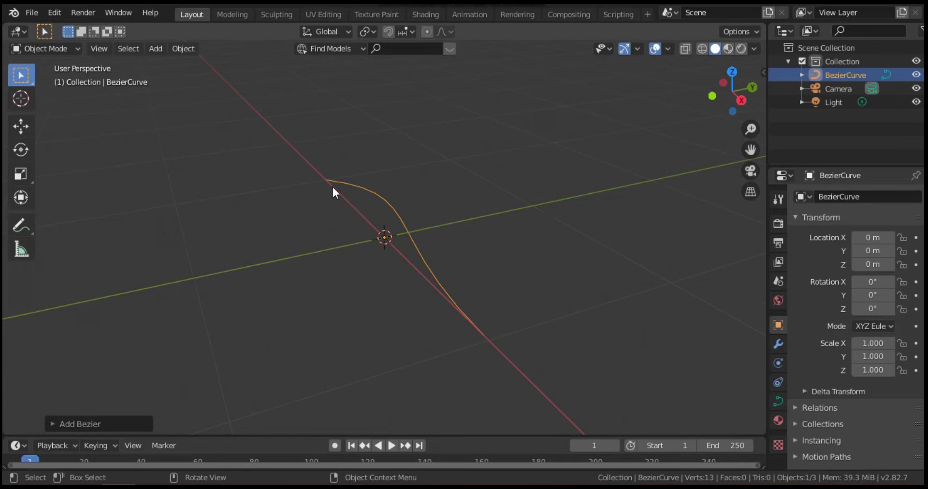
{"action": "left_click", "coordinate": [61, 50]}
In Edit Mode, slide the curve's bottom control point along the Y axis
{"action": "left_click", "coordinate": [57, 80]}
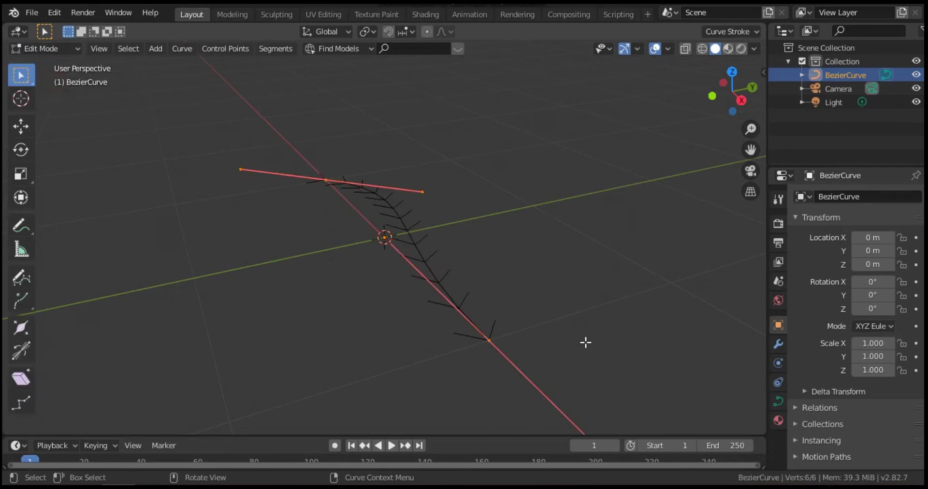
{"action": "middle_click_drag", "start_coordinate": [529, 319], "coordinate": [492, 290]}
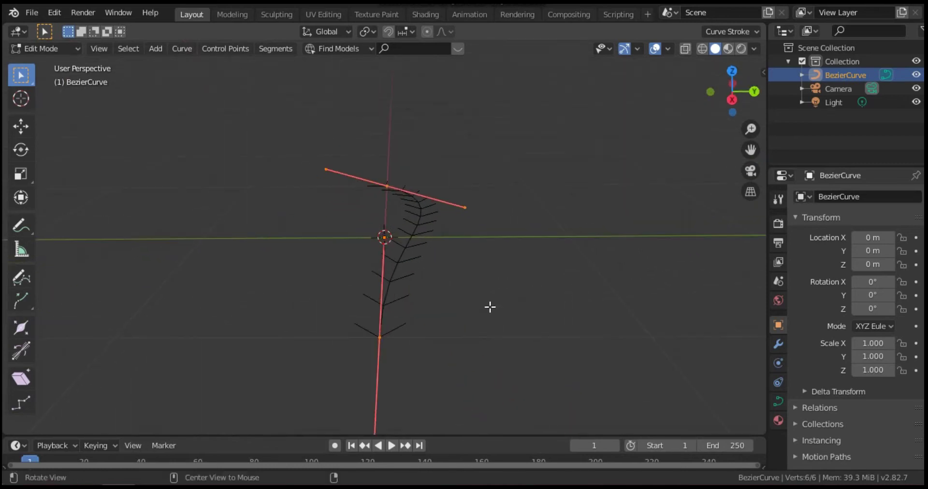
{"action": "left_click", "coordinate": [402, 330]}
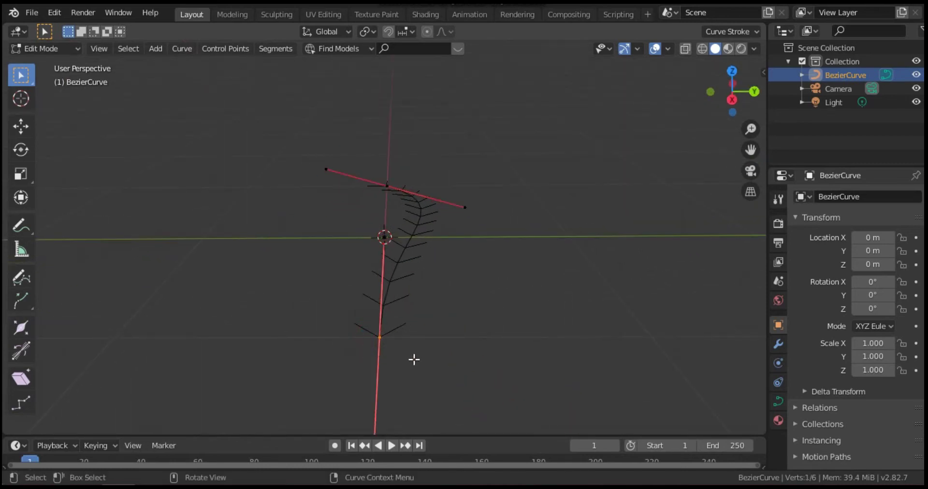
{"action": "left_click", "coordinate": [21, 126]}
{"action": "left_click_drag", "start_coordinate": [419, 337], "coordinate": [373, 328]}
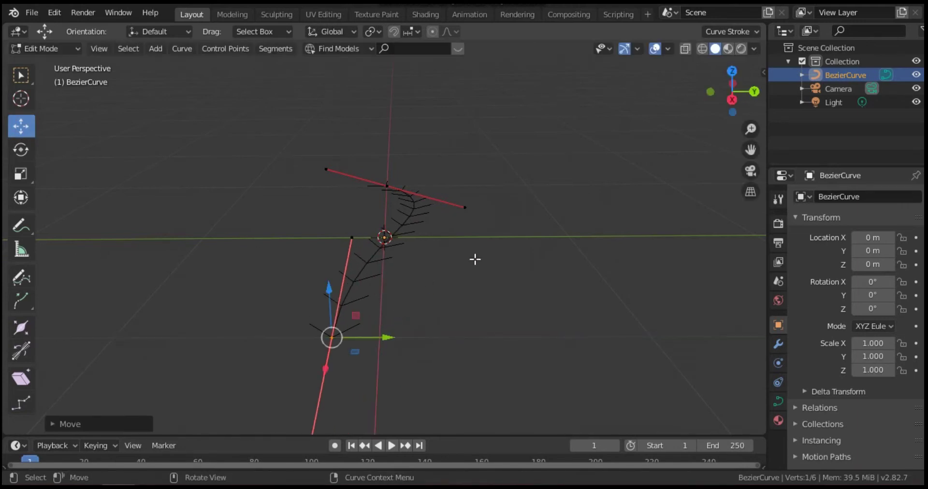
Push the upper-right endpoint further along Y to lengthen the S-shaped curve
{"action": "left_click", "coordinate": [464, 206]}
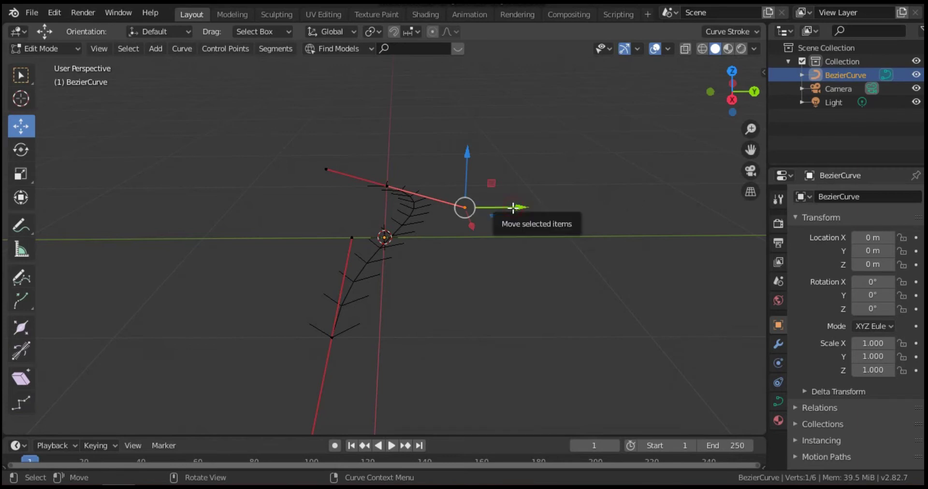
{"action": "left_click_drag", "start_coordinate": [514, 208], "coordinate": [554, 217]}
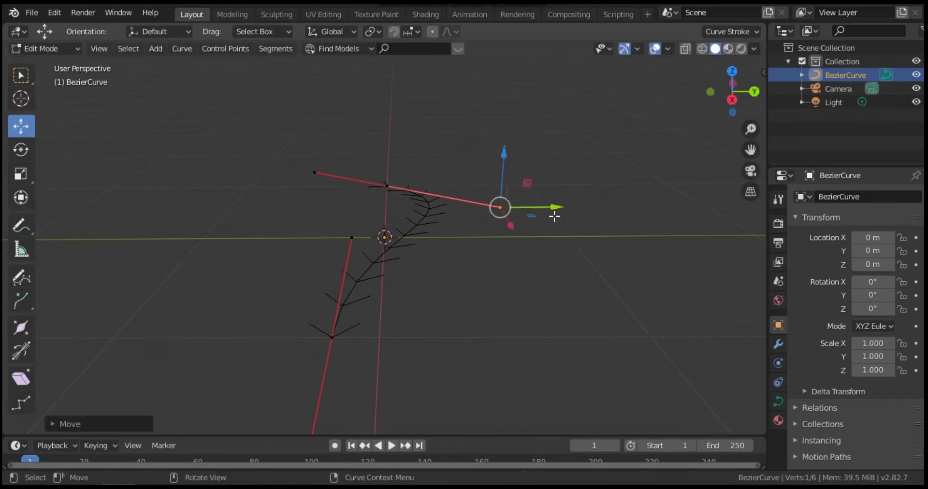
{"action": "middle_click_drag", "start_coordinate": [529, 326], "coordinate": [524, 307]}
{"action": "left_click", "coordinate": [58, 49]}
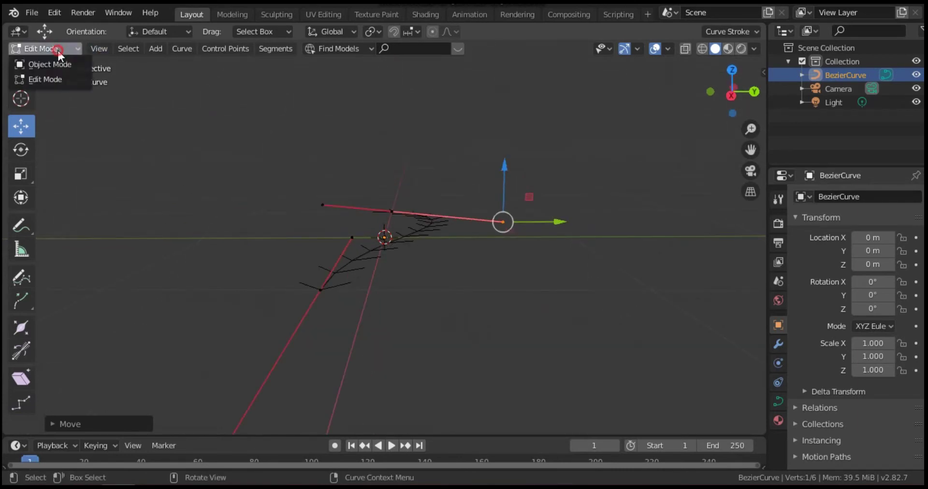
Return to Object Mode and show the curve's Geometry settings
{"action": "left_click", "coordinate": [56, 66]}
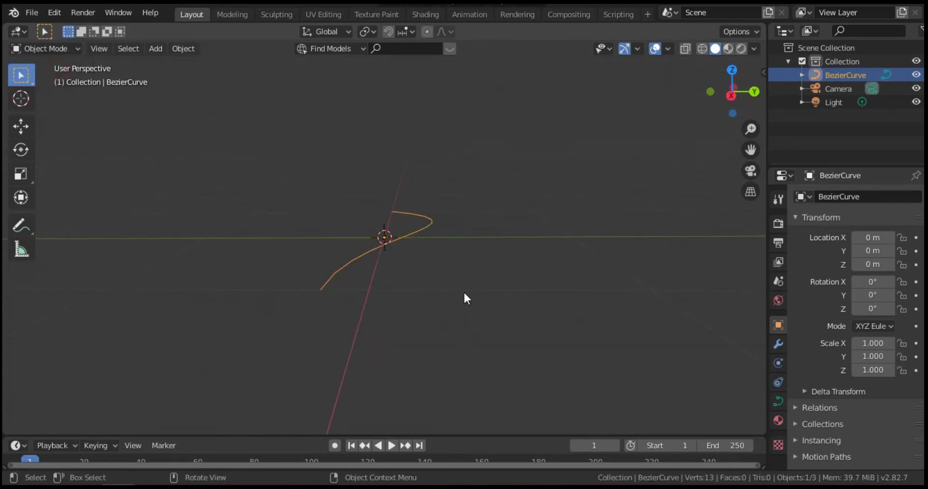
{"action": "left_click", "coordinate": [780, 400]}
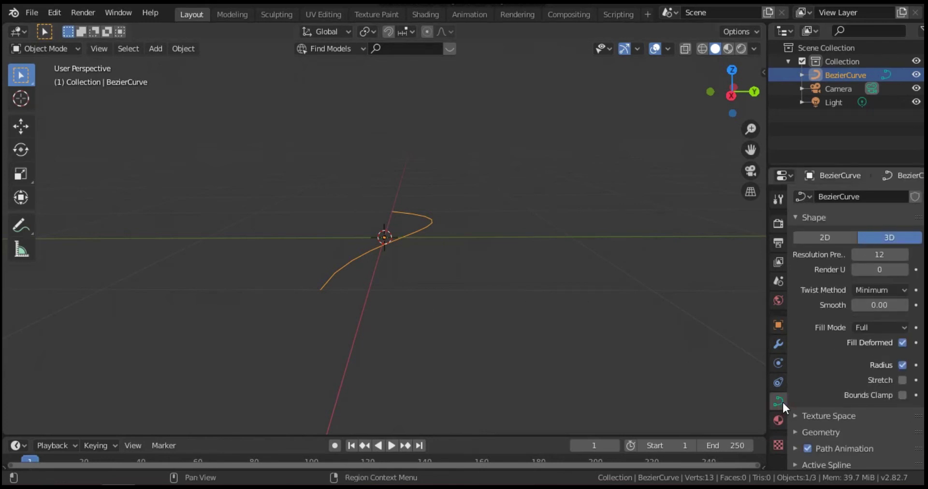
{"action": "left_click", "coordinate": [835, 433]}
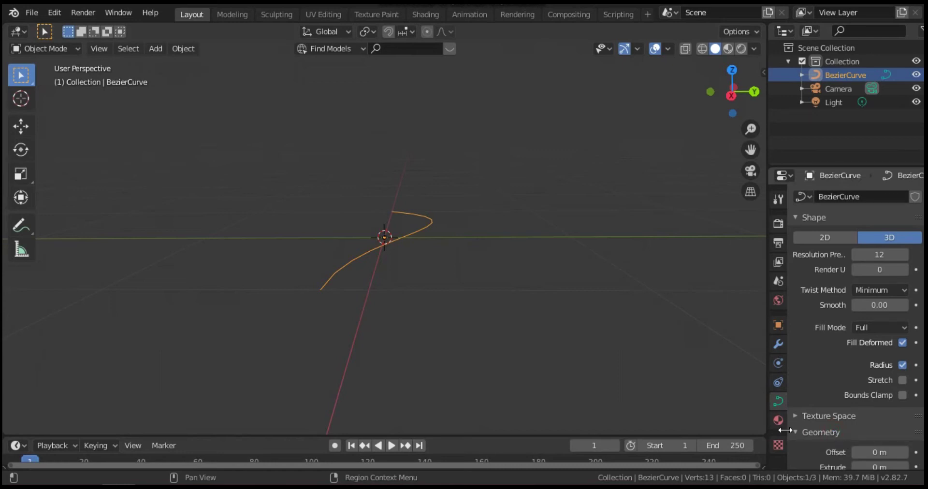
{"action": "scroll", "coordinate": [822, 426], "scroll_direction": "down", "scroll_amount": 6}
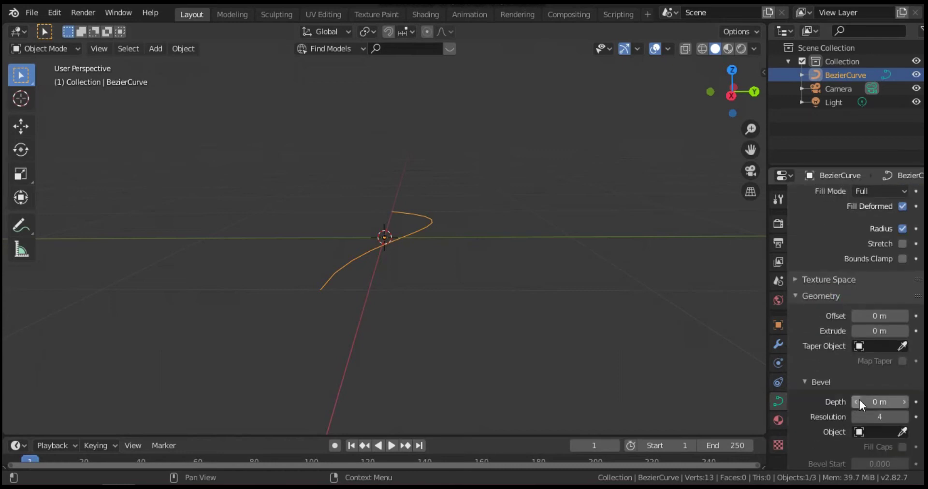
Set the curve's bevel depth to 0.25 m, making it a thick tube
{"action": "left_click", "coordinate": [904, 403]}
{"action": "left_click", "coordinate": [904, 402]}
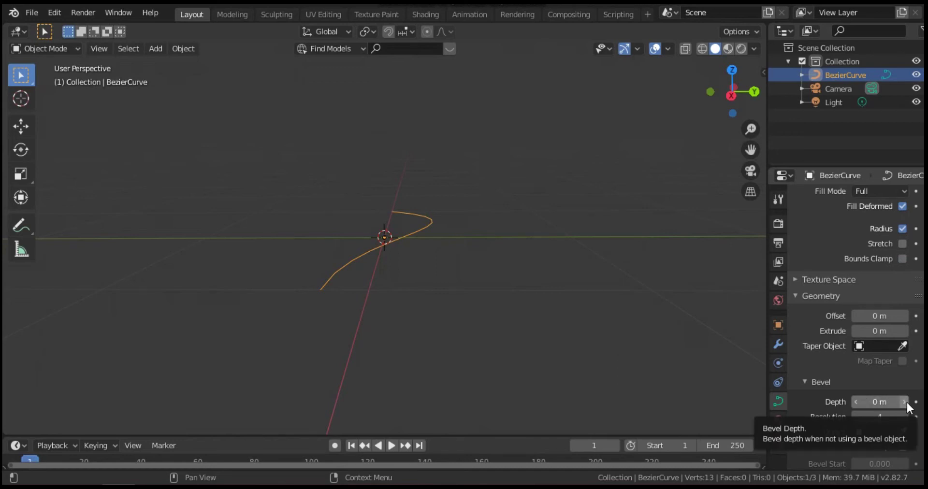
{"action": "left_click", "coordinate": [904, 403]}
{"action": "left_click", "coordinate": [904, 402]}
{"action": "left_click", "coordinate": [904, 402]}
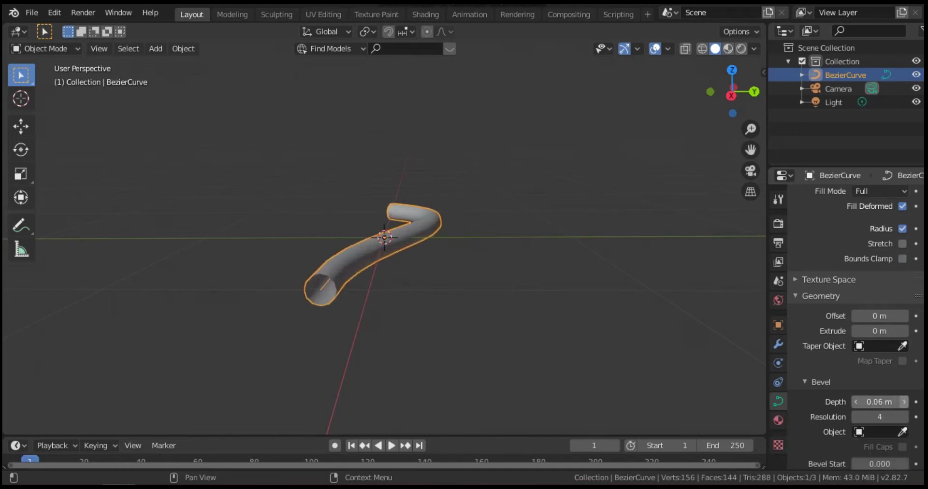
{"action": "left_click", "coordinate": [904, 402]}
{"action": "left_click", "coordinate": [904, 402]}
{"action": "left_click", "coordinate": [904, 402]}
{"action": "left_click", "coordinate": [903, 402]}
{"action": "left_click", "coordinate": [904, 402]}
{"action": "left_click", "coordinate": [904, 403]}
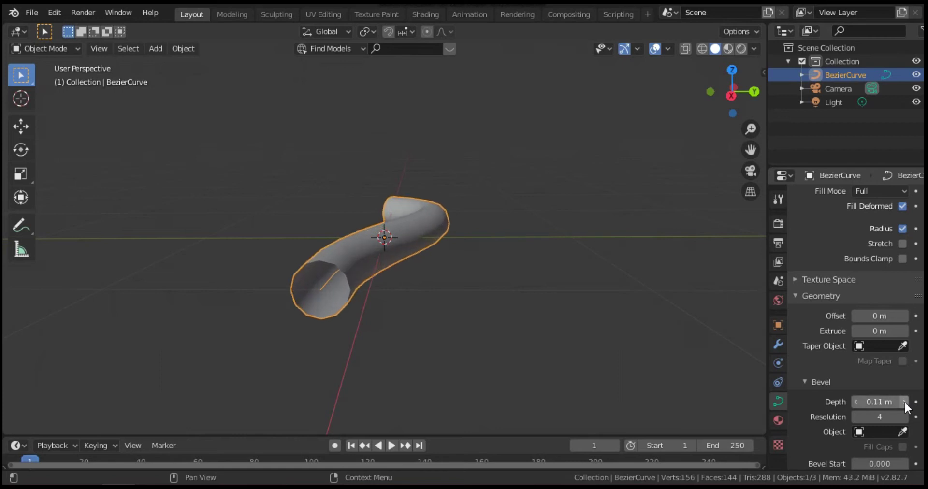
{"action": "left_click", "coordinate": [904, 402]}
{"action": "left_click", "coordinate": [904, 402]}
{"action": "left_click", "coordinate": [904, 402]}
{"action": "left_click", "coordinate": [904, 402]}
{"action": "left_click", "coordinate": [904, 403]}
{"action": "left_click", "coordinate": [904, 403]}
{"action": "left_click", "coordinate": [904, 402]}
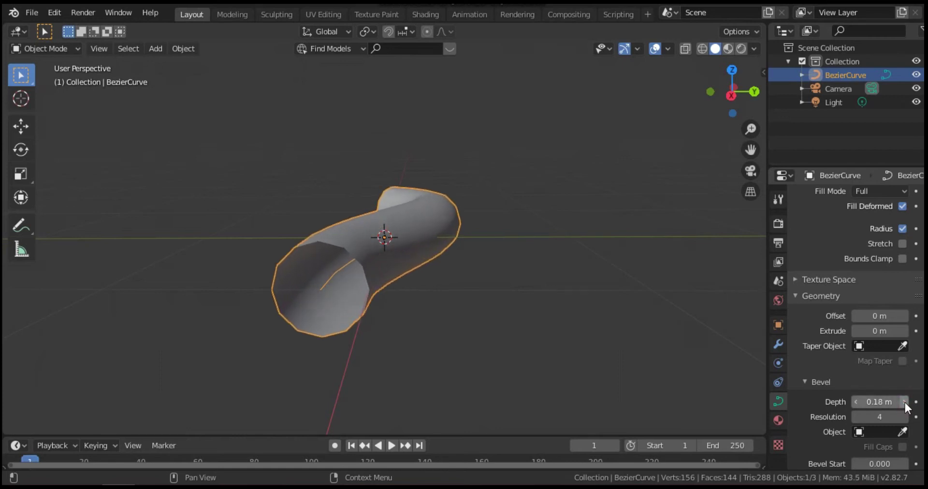
{"action": "left_click", "coordinate": [904, 402]}
{"action": "left_click", "coordinate": [904, 403]}
{"action": "left_click", "coordinate": [904, 403]}
{"action": "left_click", "coordinate": [904, 402]}
{"action": "left_click", "coordinate": [904, 402]}
{"action": "left_click", "coordinate": [904, 402]}
{"action": "left_click", "coordinate": [904, 403]}
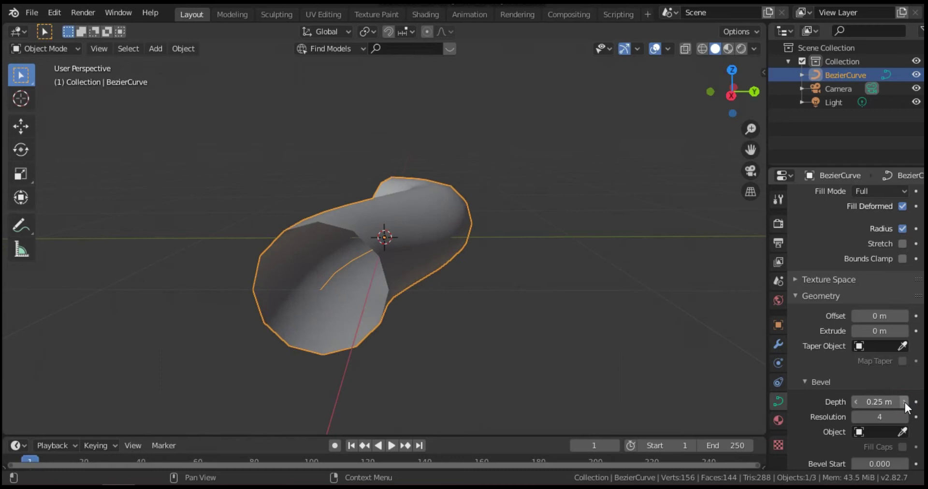
{"action": "left_click", "coordinate": [905, 402]}
{"action": "left_click", "coordinate": [855, 403]}
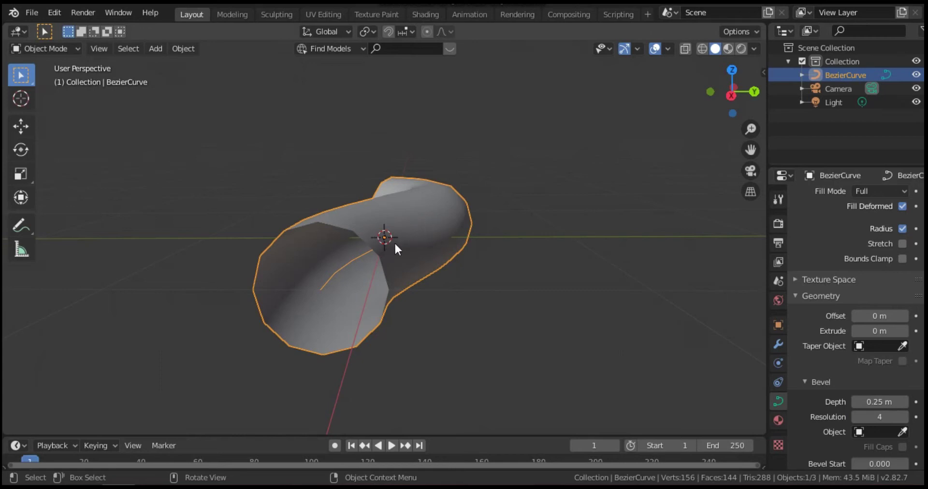
Convert the curve tube into a mesh object
{"action": "left_click", "coordinate": [183, 50]}
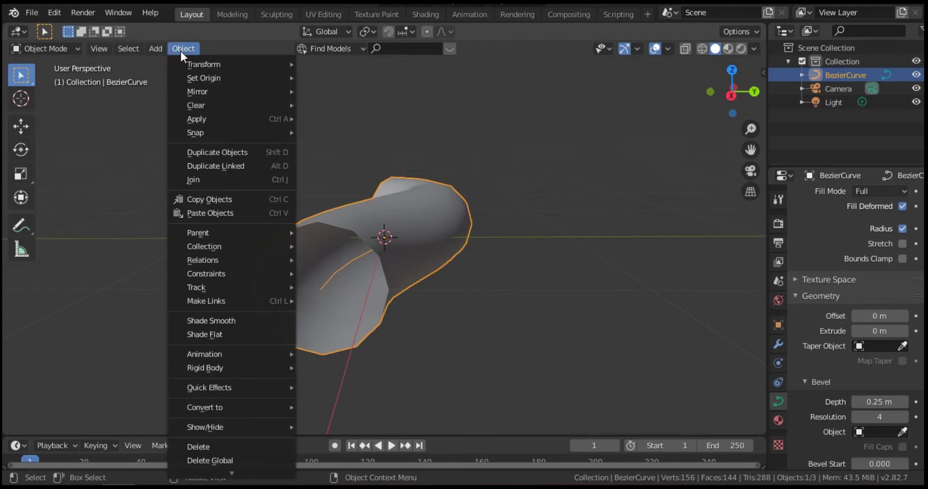
{"action": "mouse_move", "coordinate": [218, 408]}
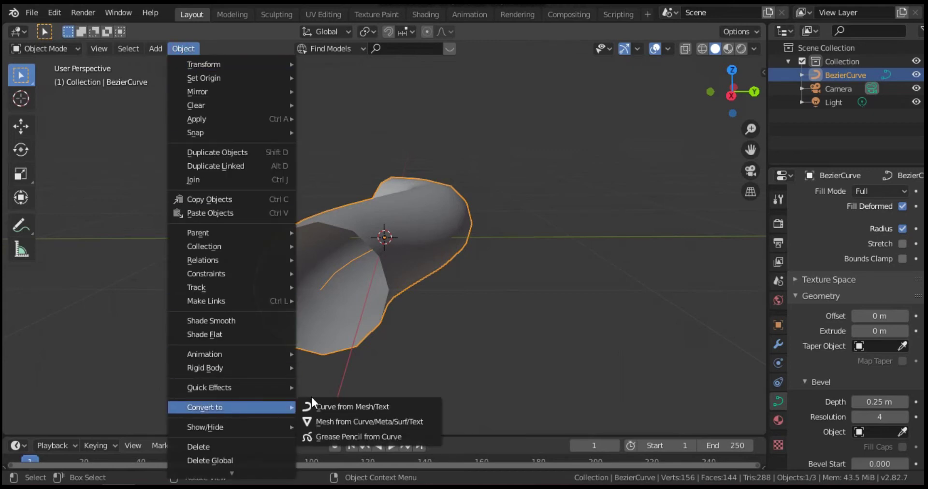
{"action": "left_click", "coordinate": [340, 425]}
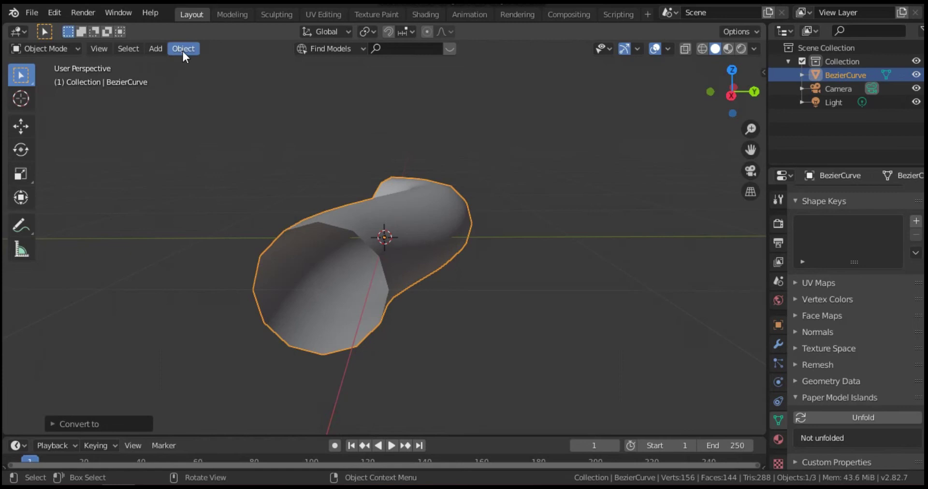
Apply smooth shading to the tube mesh
{"action": "left_click", "coordinate": [182, 50]}
{"action": "left_click", "coordinate": [228, 323]}
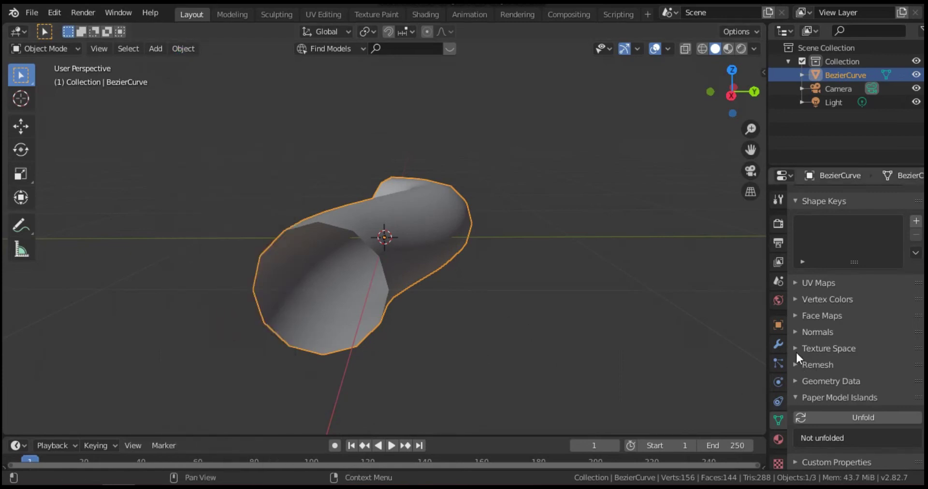
{"action": "left_click", "coordinate": [778, 344]}
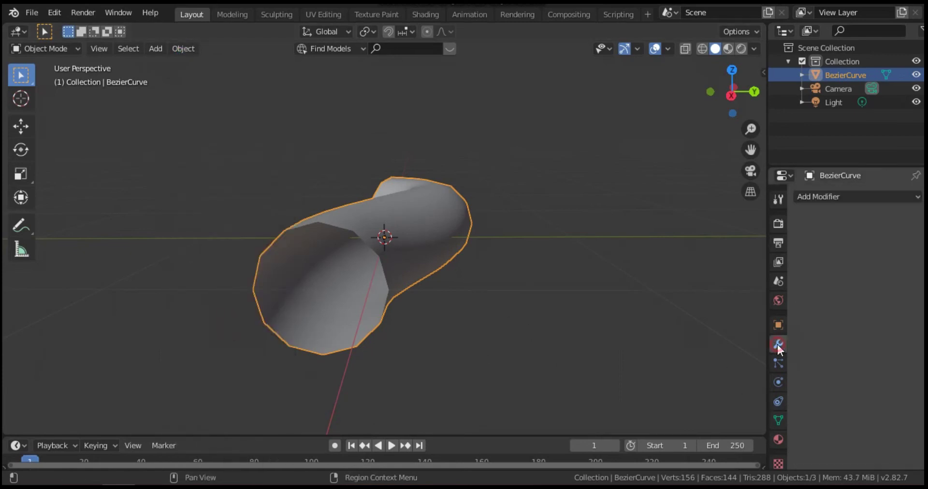
Add a Subdivision Surface modifier with render and viewport levels 3, then apply it
{"action": "left_click", "coordinate": [831, 196]}
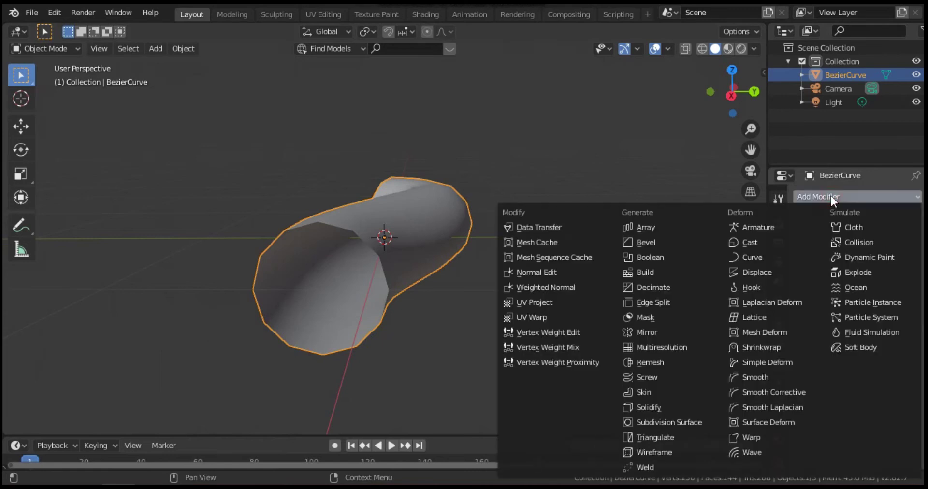
{"action": "left_click", "coordinate": [672, 420]}
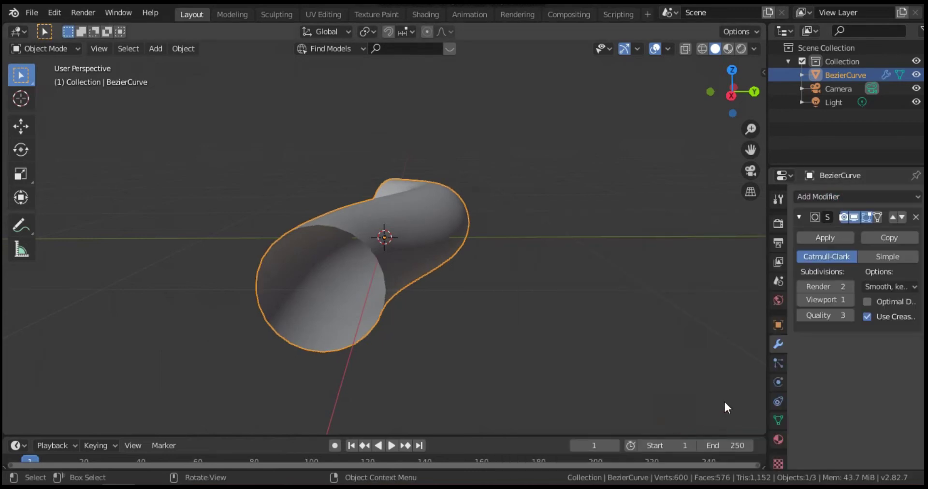
{"action": "left_click", "coordinate": [850, 286]}
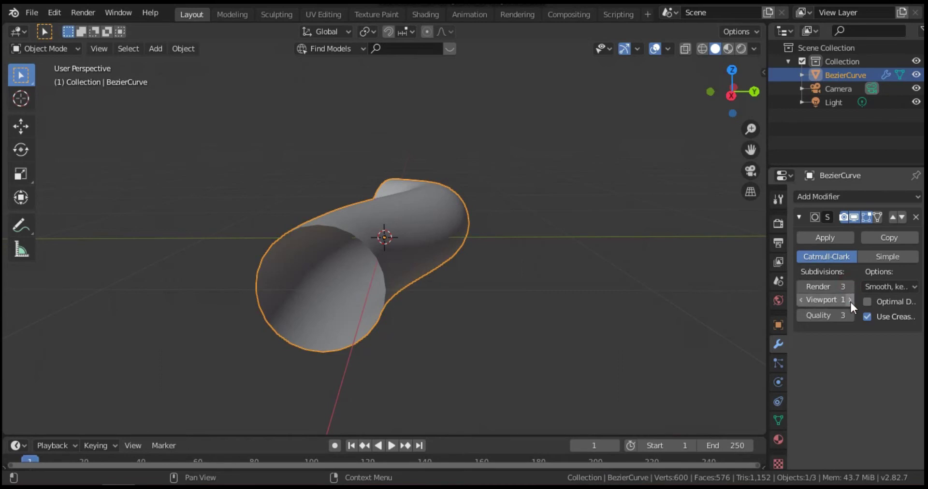
{"action": "left_click", "coordinate": [849, 300]}
{"action": "left_click", "coordinate": [849, 300]}
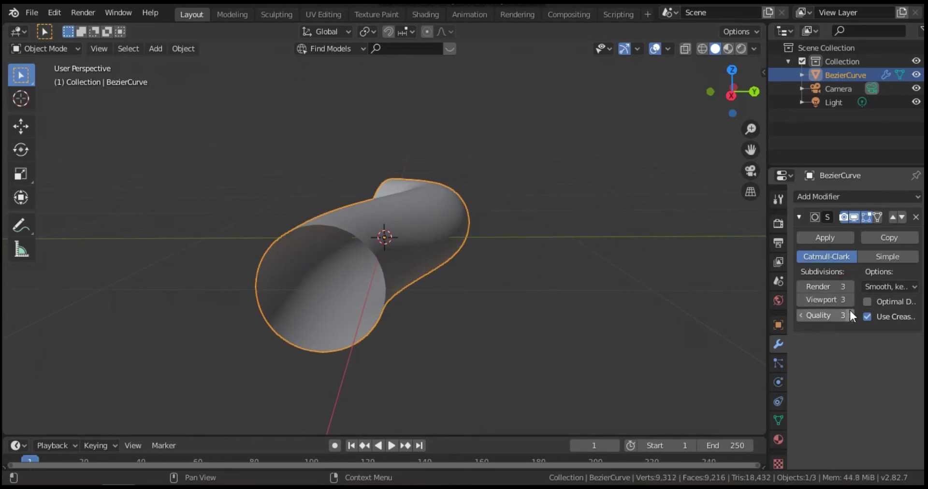
{"action": "left_click", "coordinate": [823, 237]}
Add a Displace modifier to the tube and lower its strength to 0.100
{"action": "left_click", "coordinate": [827, 198]}
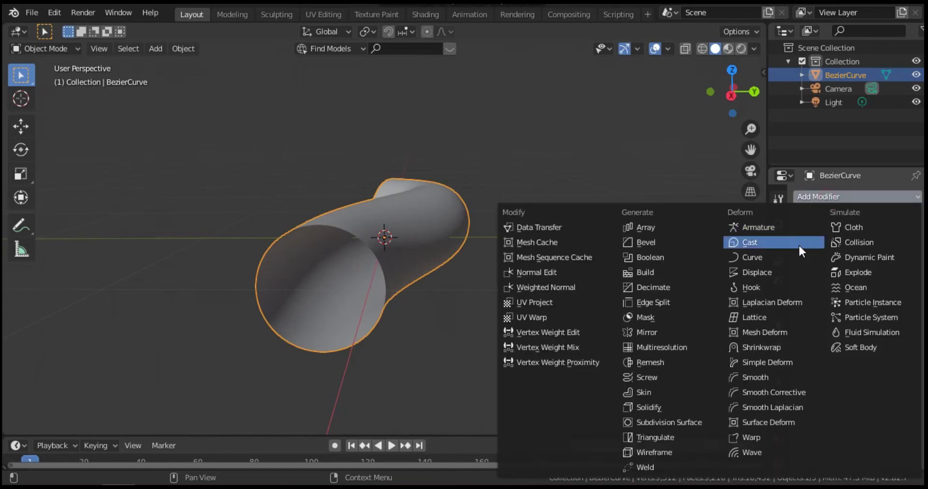
{"action": "left_click", "coordinate": [773, 271]}
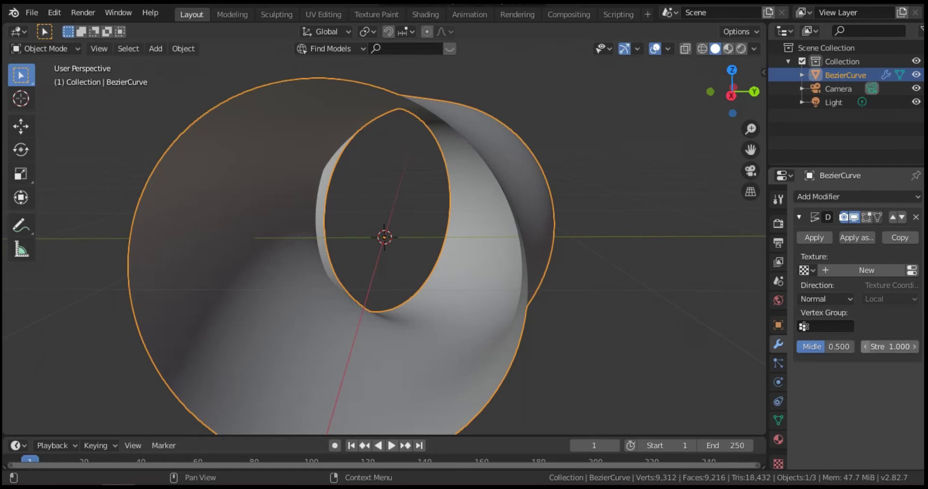
{"action": "left_click", "coordinate": [866, 347]}
{"action": "left_click", "coordinate": [866, 347]}
{"action": "left_click", "coordinate": [866, 346]}
{"action": "left_click", "coordinate": [867, 347]}
{"action": "left_click", "coordinate": [866, 346]}
{"action": "left_click", "coordinate": [866, 346]}
{"action": "left_click", "coordinate": [866, 346]}
{"action": "left_click", "coordinate": [867, 347]}
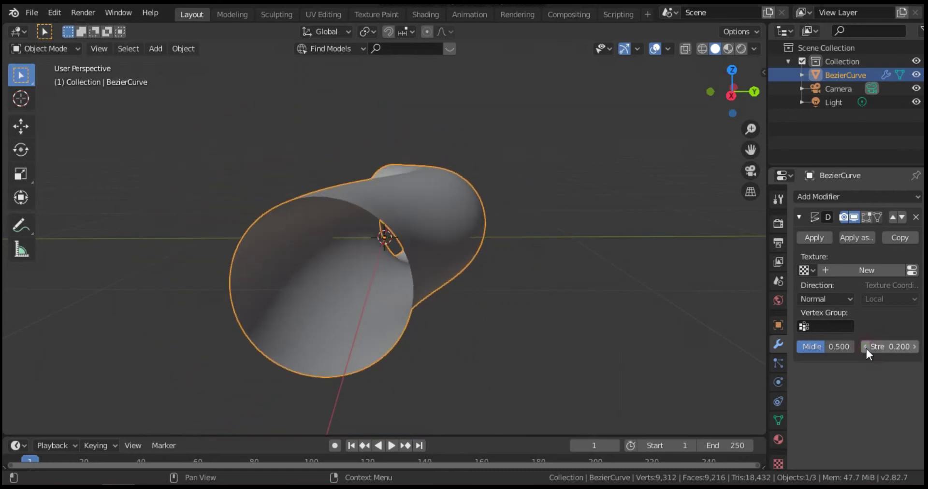
{"action": "left_click", "coordinate": [865, 346]}
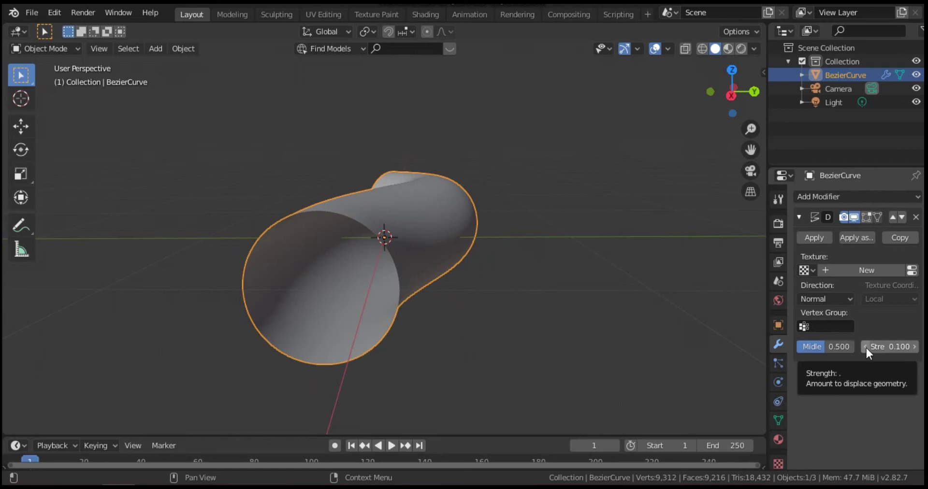
Create a new displacement texture, trying the Stucci and Marble types
{"action": "left_click", "coordinate": [914, 272]}
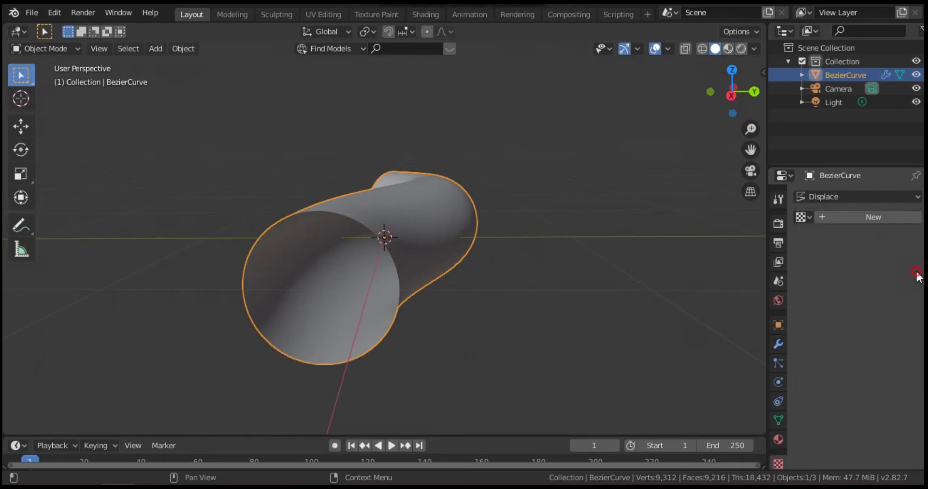
{"action": "left_click", "coordinate": [877, 217]}
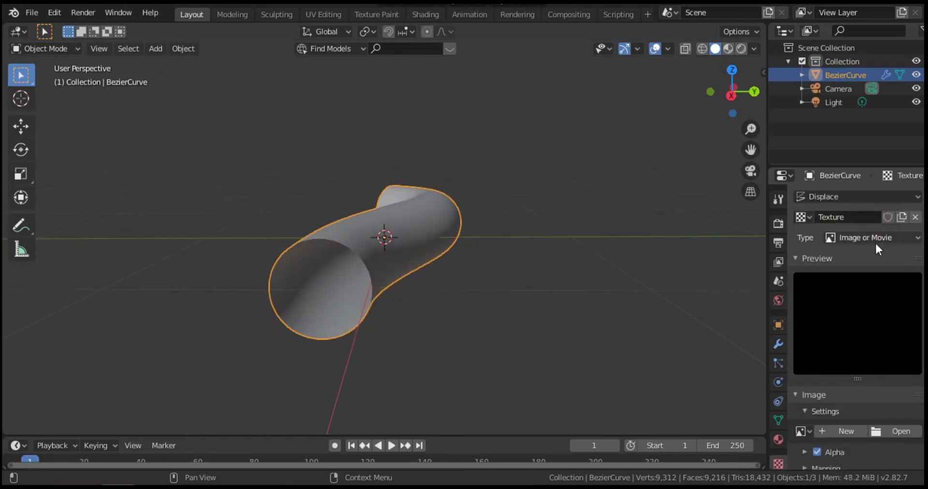
{"action": "left_click", "coordinate": [883, 237]}
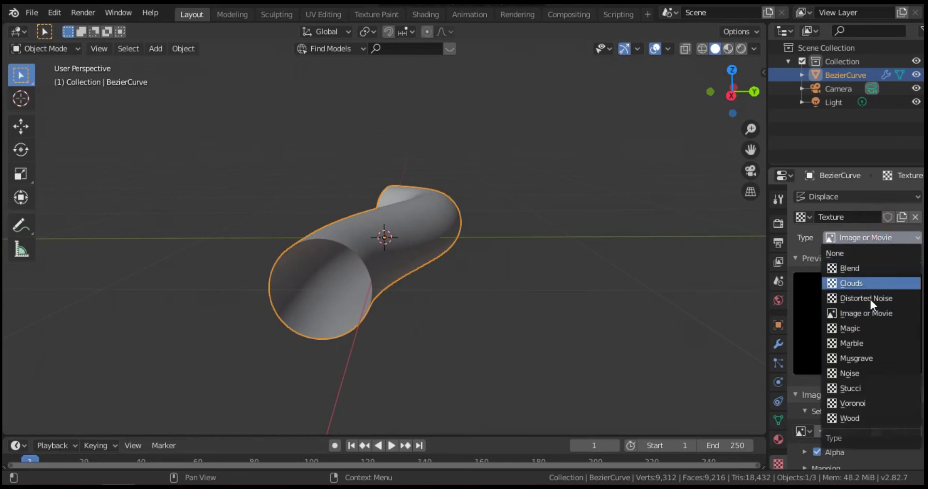
{"action": "left_click", "coordinate": [862, 389]}
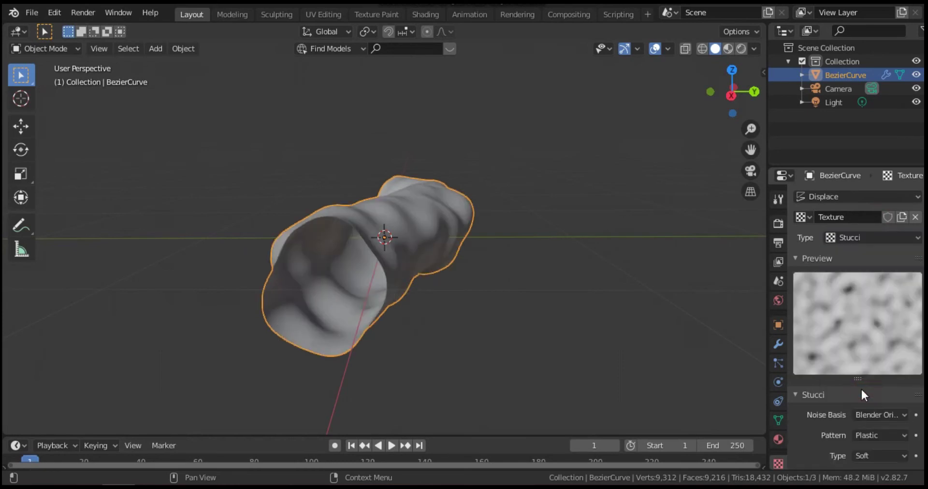
{"action": "left_click", "coordinate": [865, 237]}
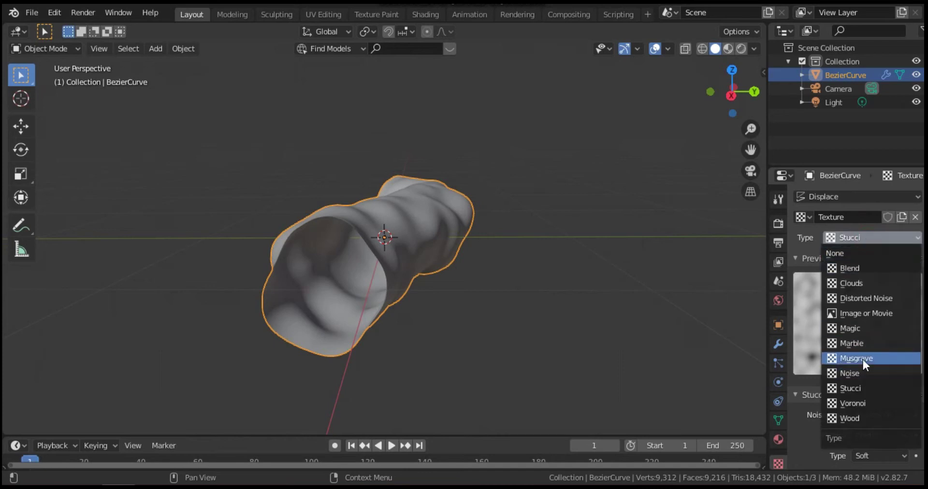
{"action": "left_click", "coordinate": [862, 343]}
Switch the texture to Clouds with an Improved Perlin noise basis
{"action": "left_click", "coordinate": [870, 240]}
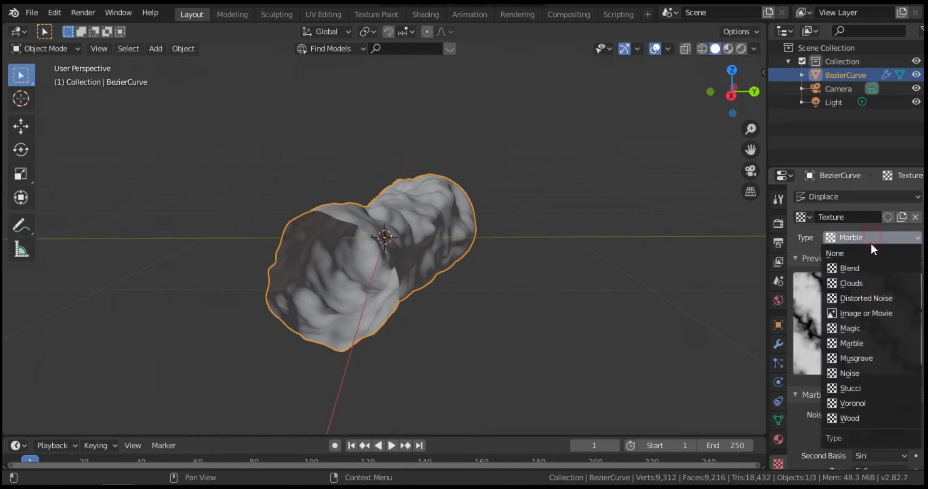
{"action": "left_click", "coordinate": [863, 284]}
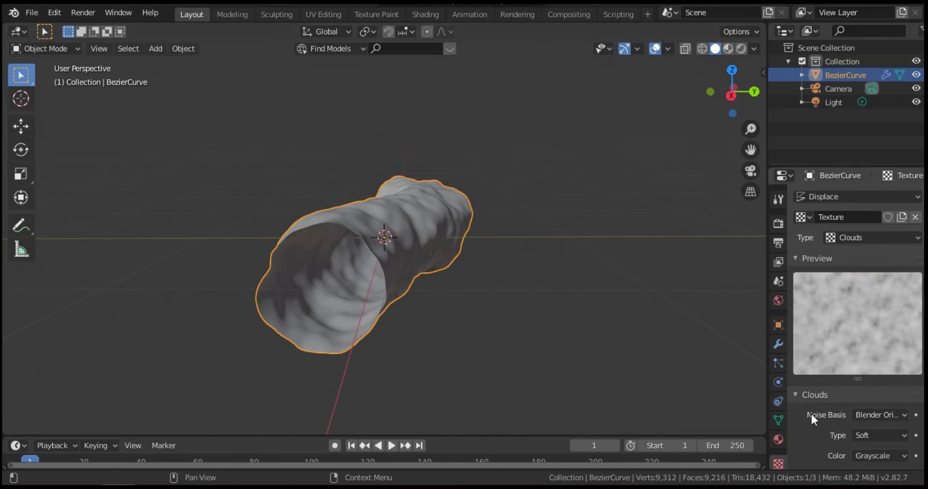
{"action": "left_click", "coordinate": [877, 415]}
{"action": "left_click", "coordinate": [855, 371]}
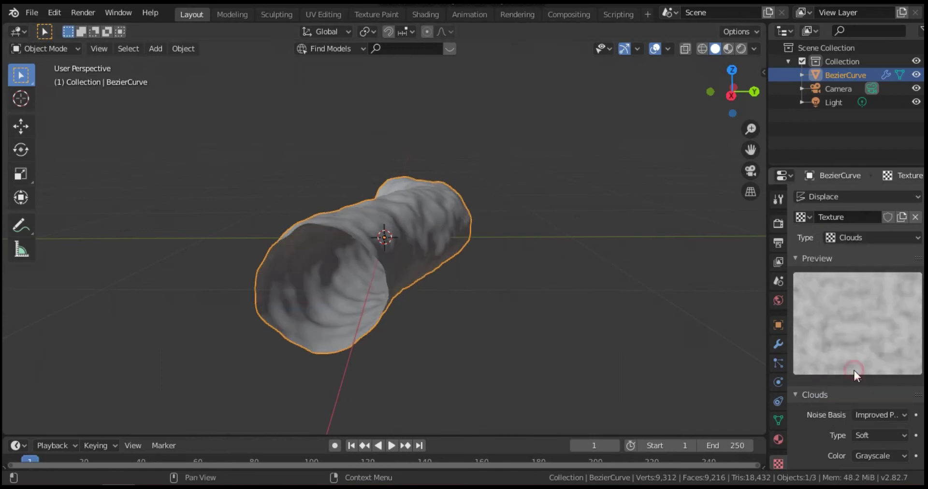
{"action": "middle_click_drag", "start_coordinate": [497, 306], "coordinate": [519, 288]}
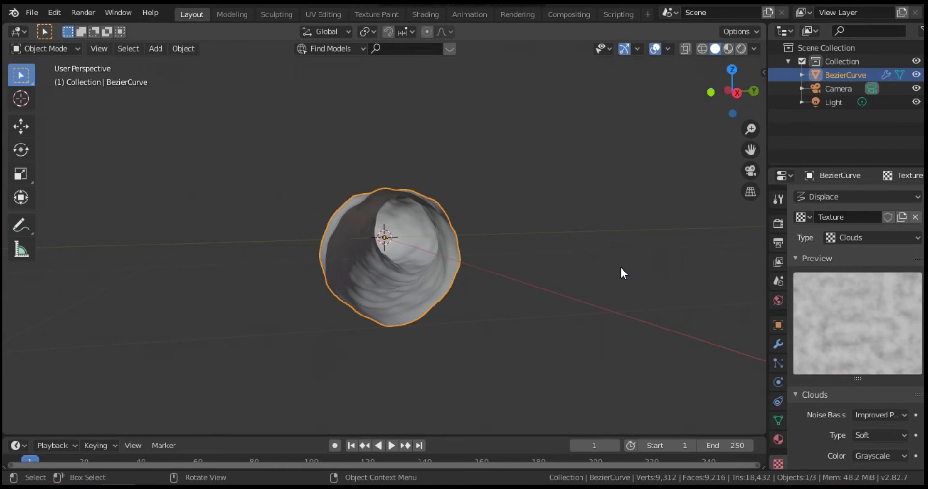
Switch the viewport to the camera's perspective view
{"action": "left_click", "coordinate": [750, 171]}
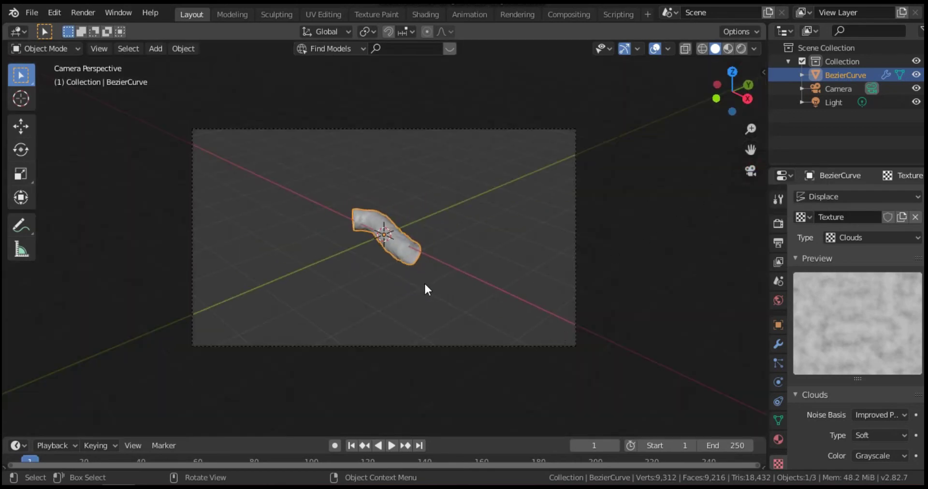
Lock the camera to the view and move it inside the tube
{"action": "left_click", "coordinate": [819, 89]}
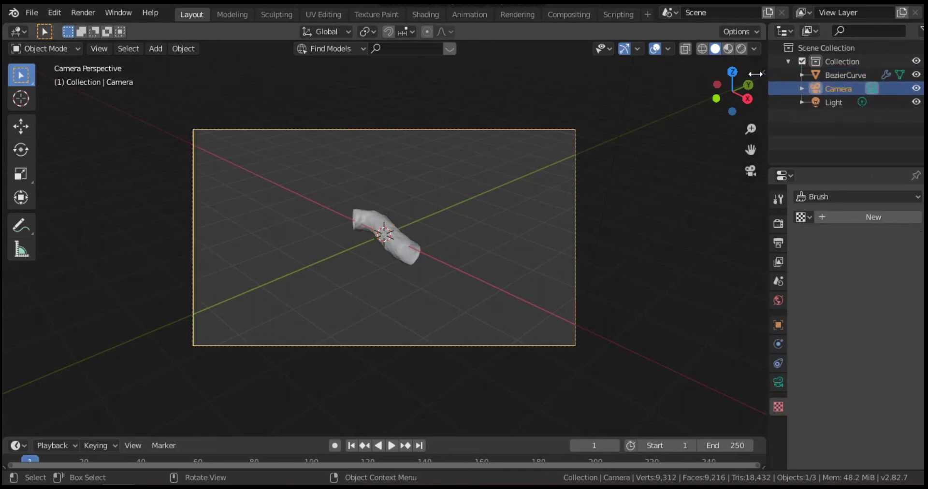
{"action": "left_click_drag", "start_coordinate": [764, 75], "coordinate": [649, 77]}
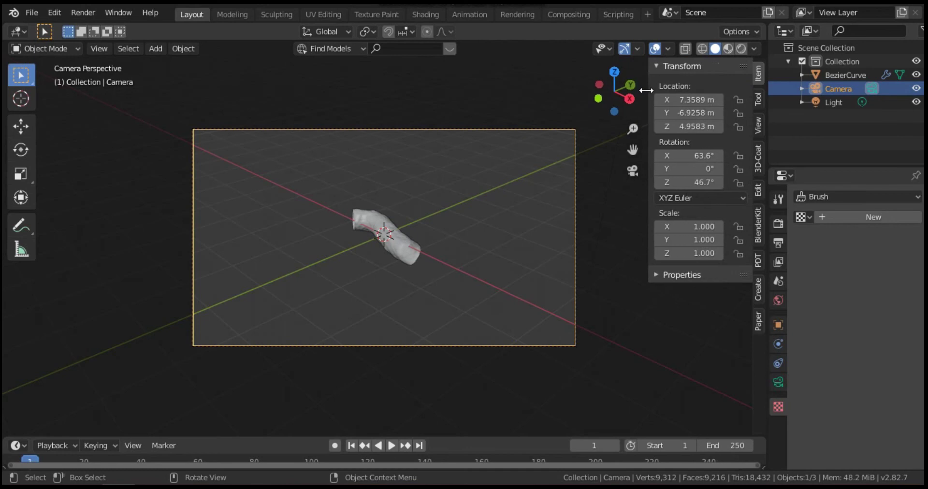
{"action": "left_click", "coordinate": [758, 127]}
{"action": "left_click", "coordinate": [741, 234]}
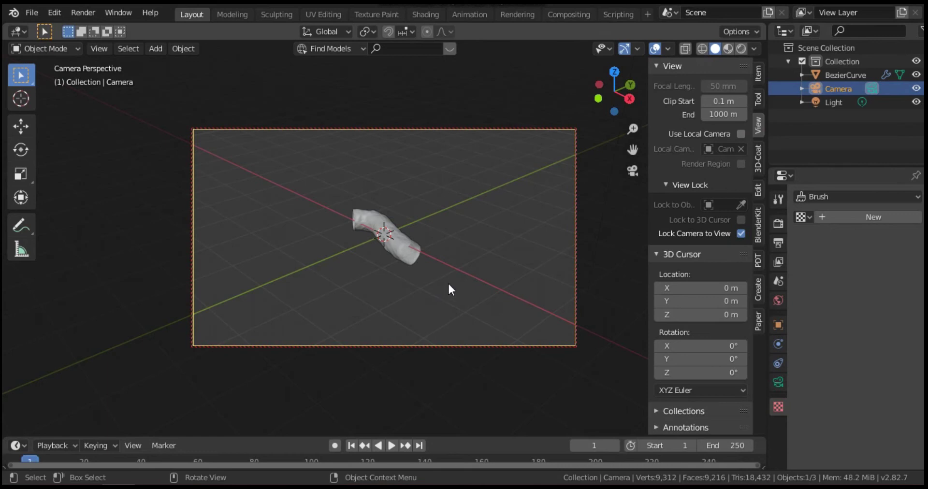
{"action": "left_click_drag", "start_coordinate": [459, 294], "coordinate": [404, 248], "text": "alt"}
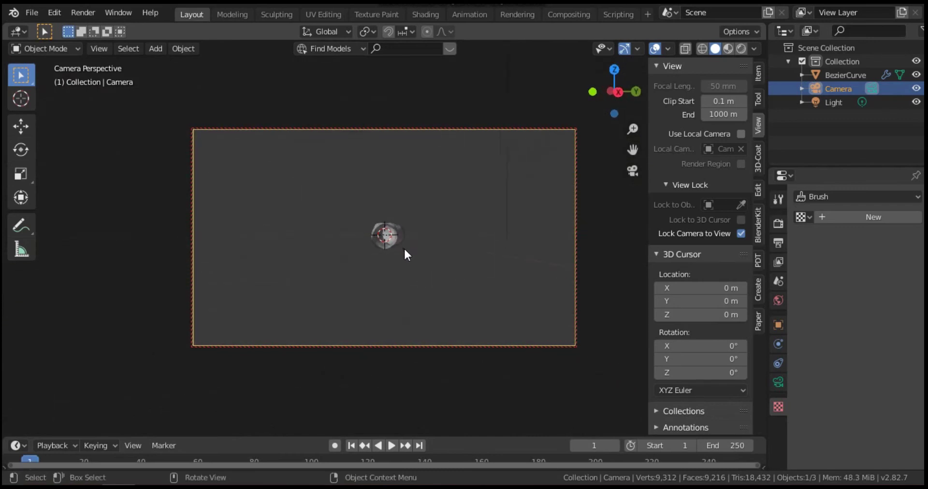
{"action": "scroll", "coordinate": [404, 246], "scroll_direction": "up", "scroll_amount": 8}
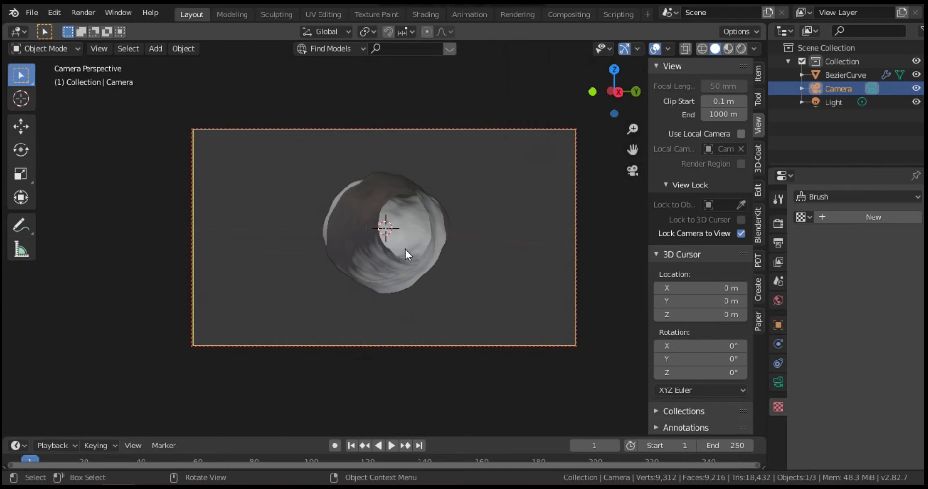
{"action": "scroll", "coordinate": [406, 249], "scroll_direction": "up", "scroll_amount": 6}
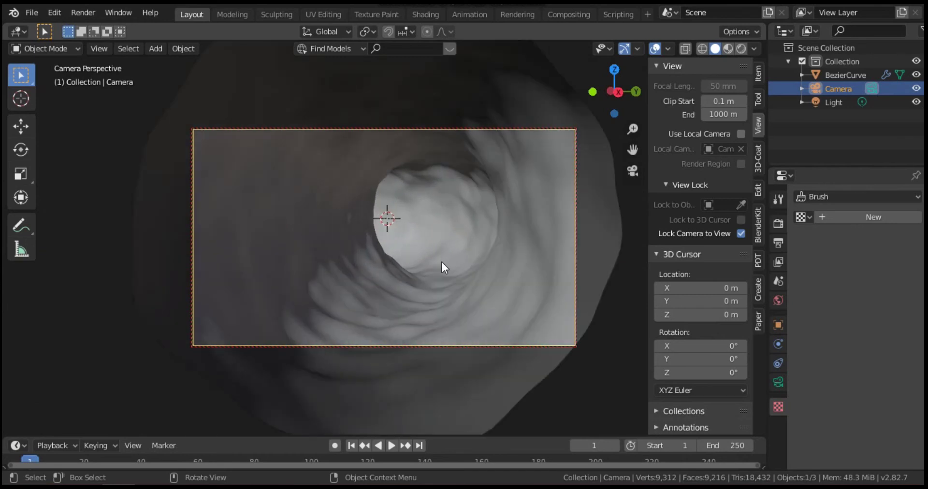
Unlock the camera, hide the side panel and zoom into the camera frame
{"action": "left_click", "coordinate": [740, 232]}
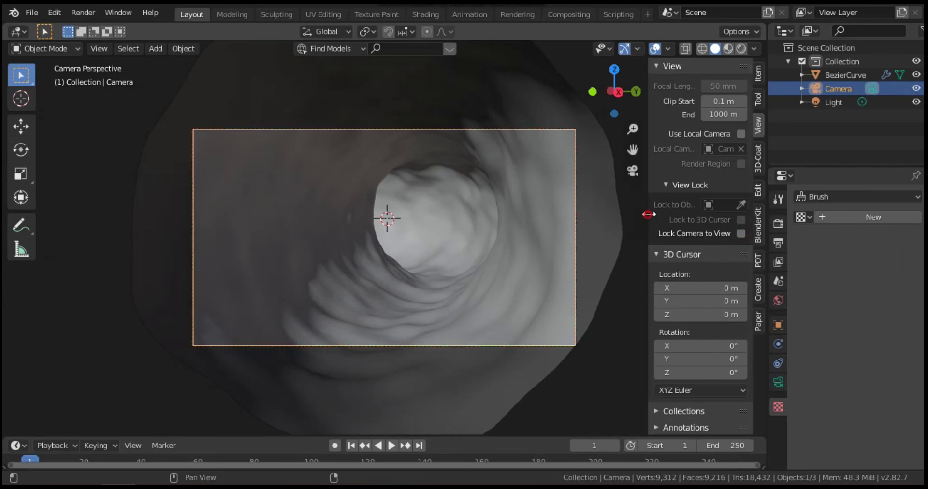
{"action": "left_click_drag", "start_coordinate": [648, 211], "coordinate": [749, 231]}
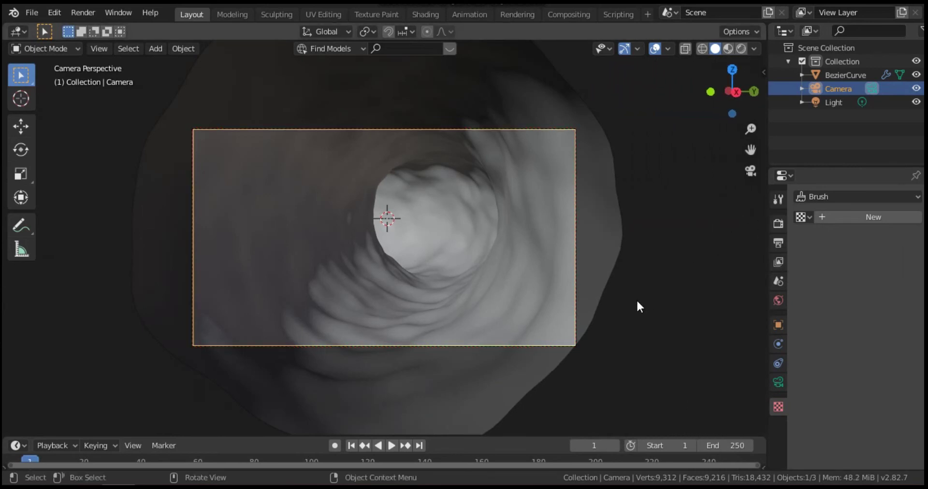
{"action": "scroll", "coordinate": [597, 254], "scroll_direction": "up", "scroll_amount": 3}
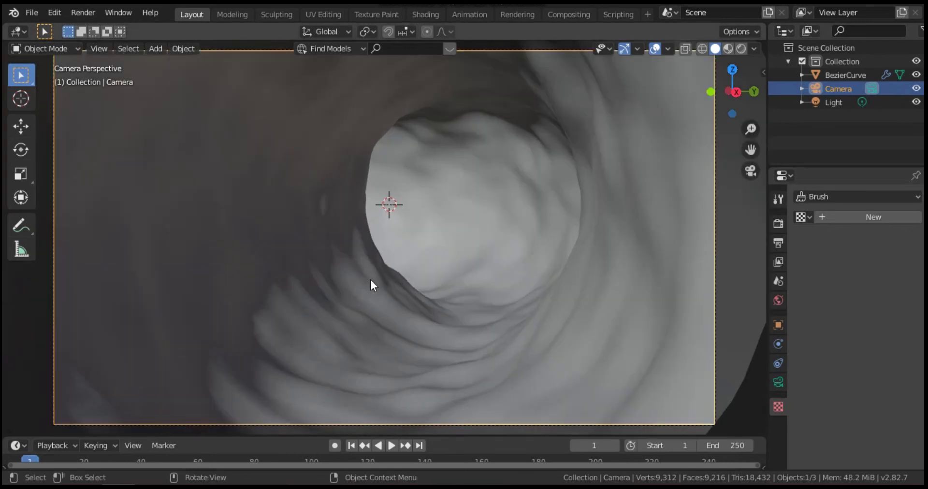
Turn the Timeline into a Shader Editor and set the viewport to Rendered shading
{"action": "left_click", "coordinate": [17, 445]}
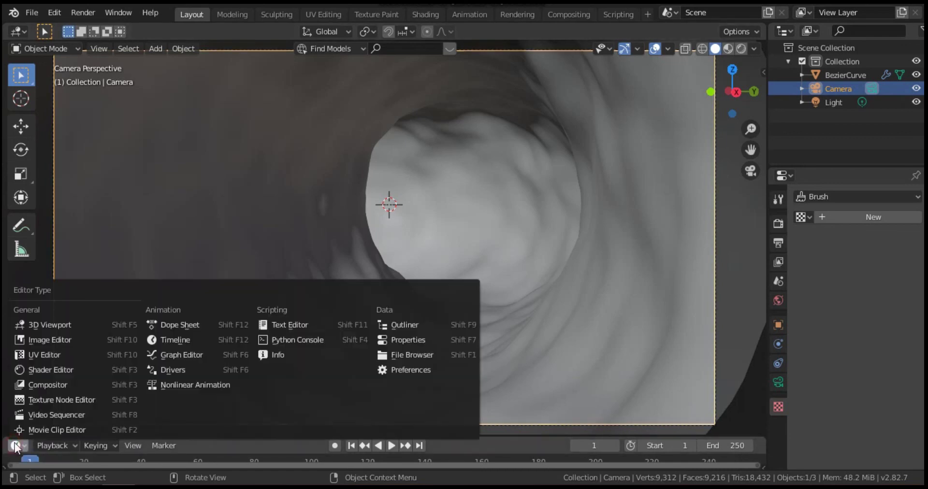
{"action": "left_click", "coordinate": [39, 370]}
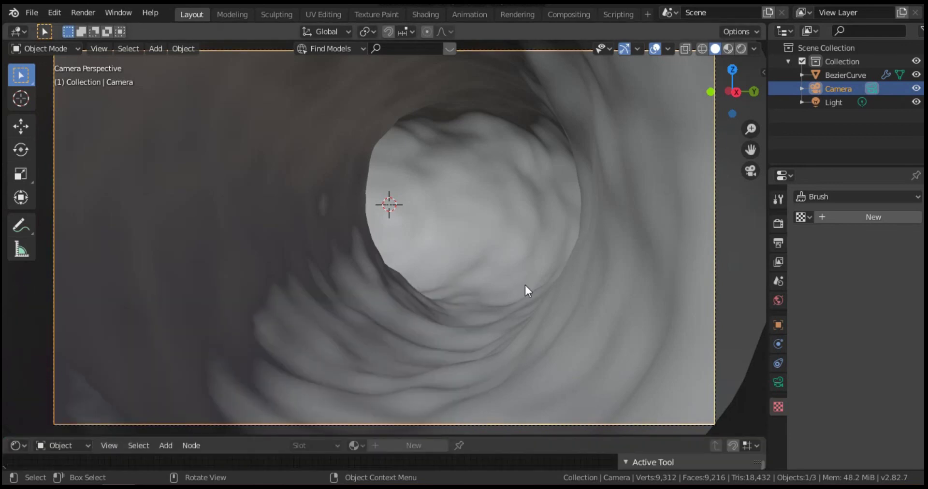
{"action": "left_click", "coordinate": [741, 48]}
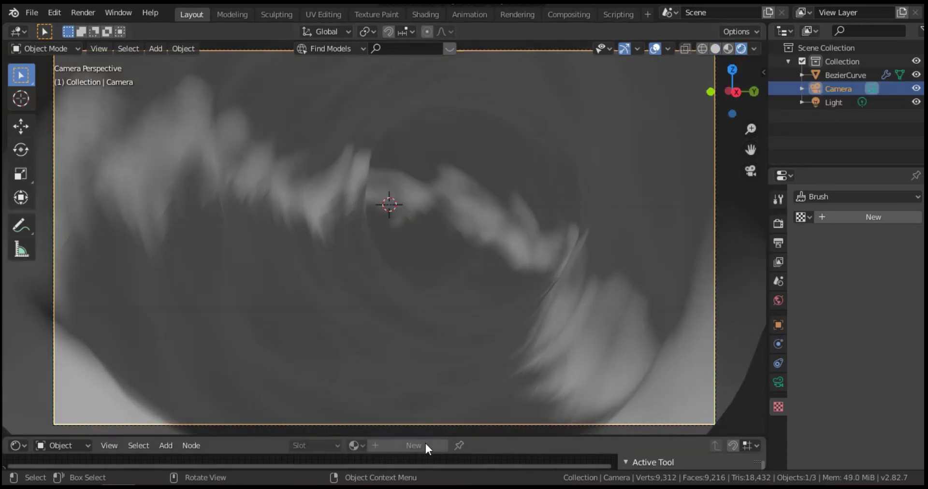
Give the tube a new material and unplug its Principled BSDF from Material Output
{"action": "left_click", "coordinate": [658, 221]}
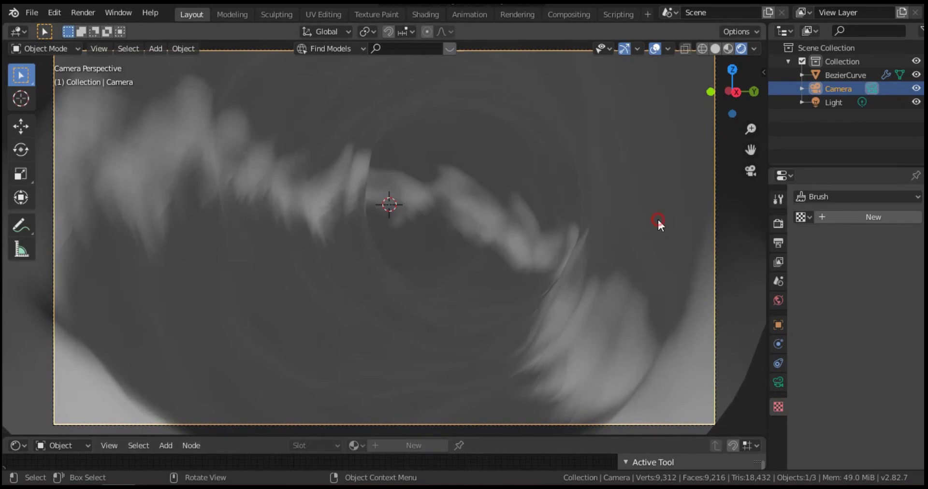
{"action": "left_click", "coordinate": [401, 447]}
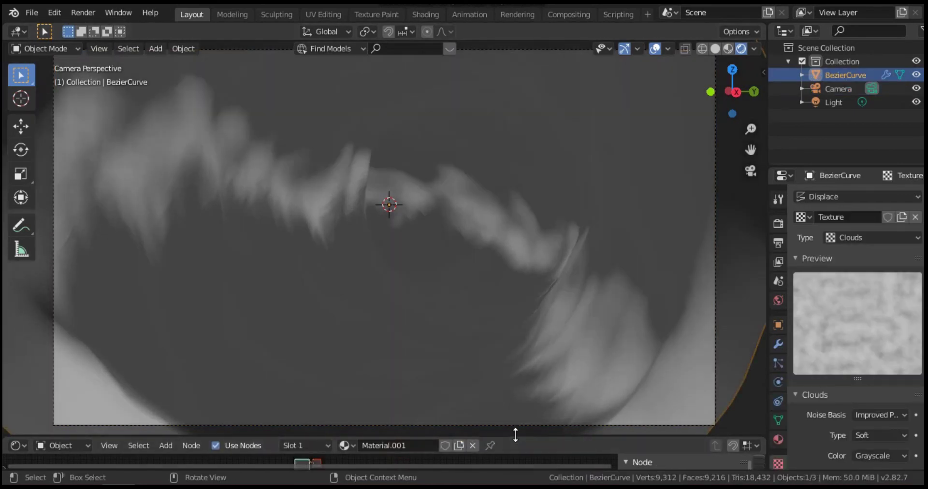
{"action": "left_click_drag", "start_coordinate": [514, 435], "coordinate": [499, 302]}
{"action": "scroll", "coordinate": [318, 388], "scroll_direction": "up", "scroll_amount": 5}
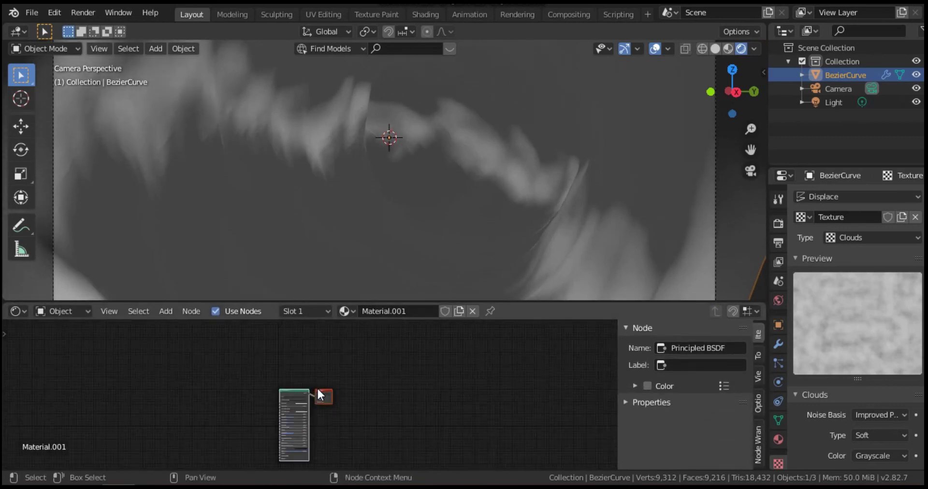
{"action": "left_click_drag", "start_coordinate": [269, 387], "coordinate": [344, 345]}
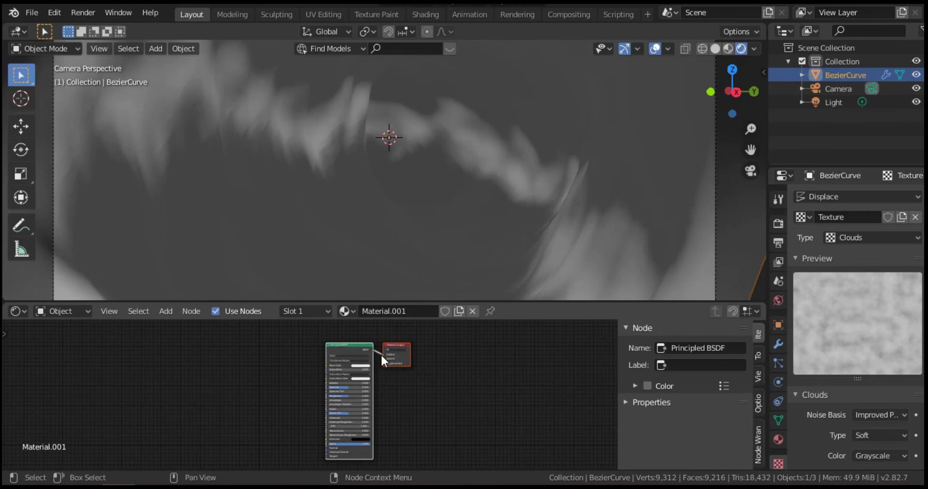
{"action": "left_click", "coordinate": [353, 348]}
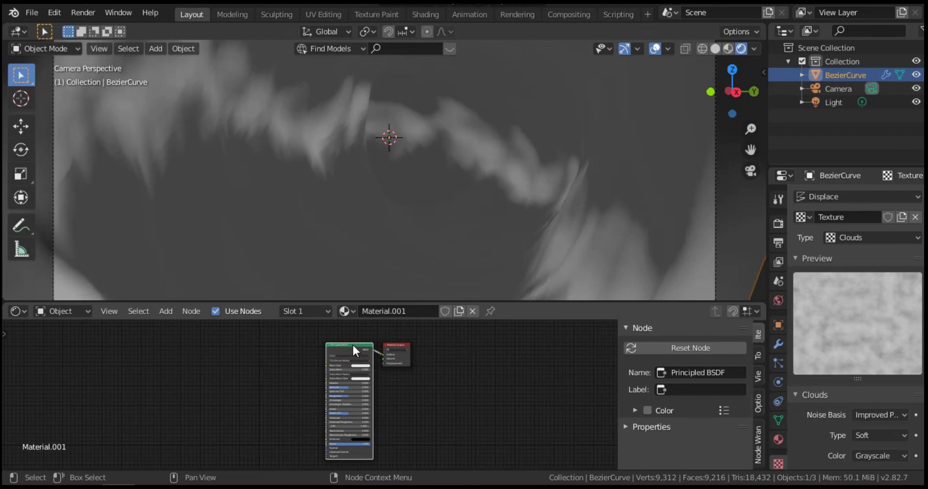
{"action": "left_click_drag", "start_coordinate": [382, 355], "coordinate": [352, 346]}
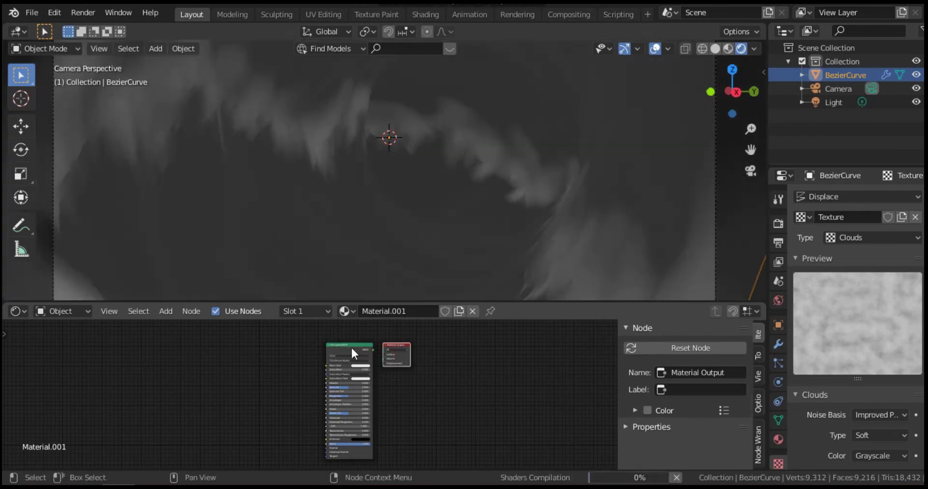
Delete the Principled BSDF node and add a Fresnel input node in its place
{"action": "left_click", "coordinate": [351, 348]}
{"action": "right_click", "coordinate": [352, 349]}
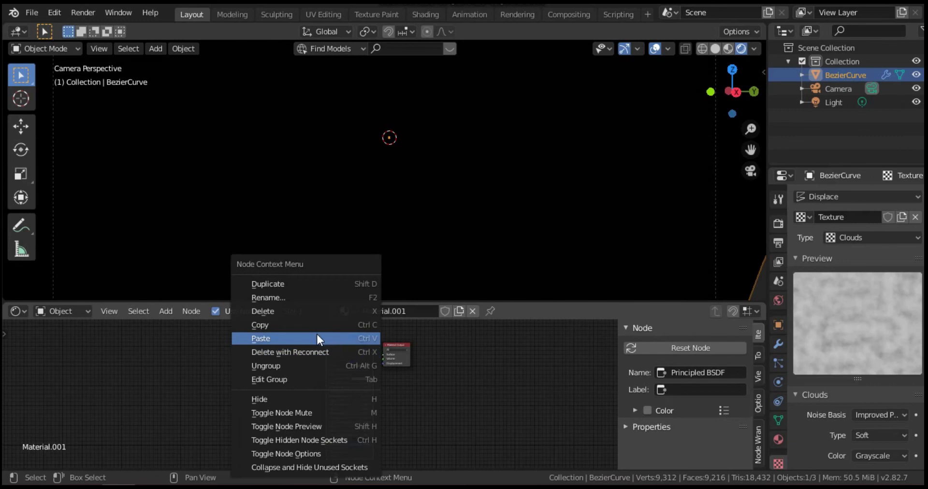
{"action": "left_click", "coordinate": [300, 313]}
{"action": "left_click", "coordinate": [167, 311]}
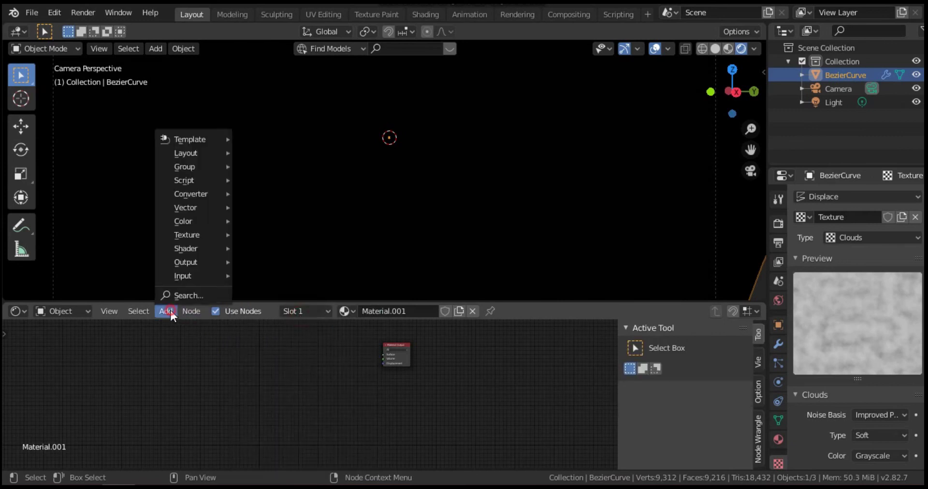
{"action": "mouse_move", "coordinate": [189, 276]}
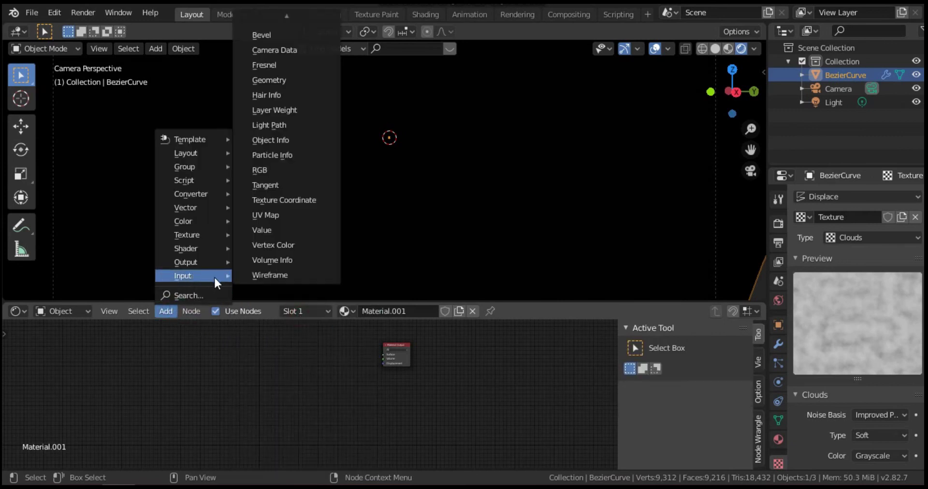
{"action": "left_click", "coordinate": [274, 66]}
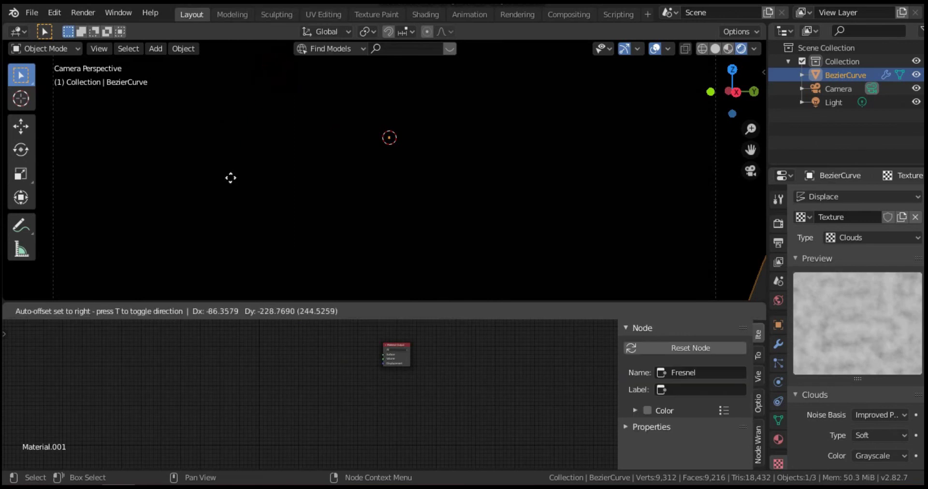
{"action": "left_click", "coordinate": [215, 362]}
{"action": "scroll", "coordinate": [267, 379], "scroll_direction": "up", "scroll_amount": 2}
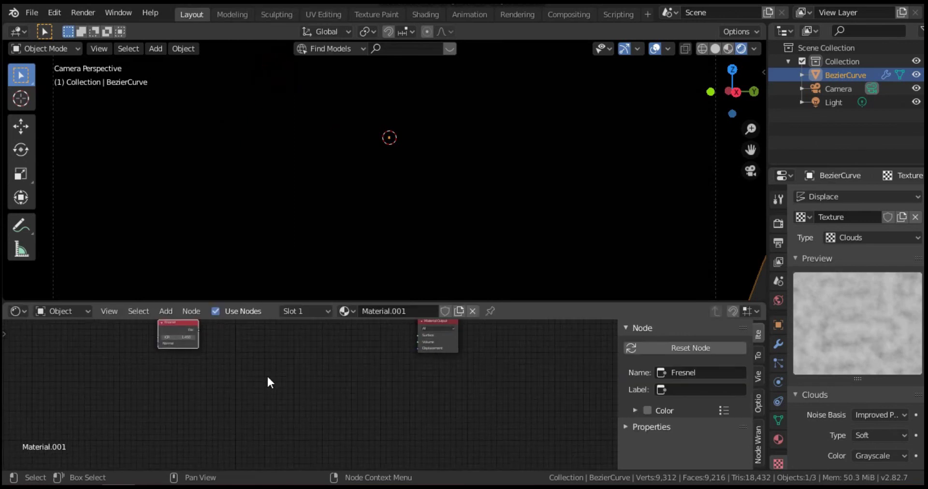
Add an Emission shader between Fresnel and the output, coloured salmon pink
{"action": "left_click", "coordinate": [165, 310]}
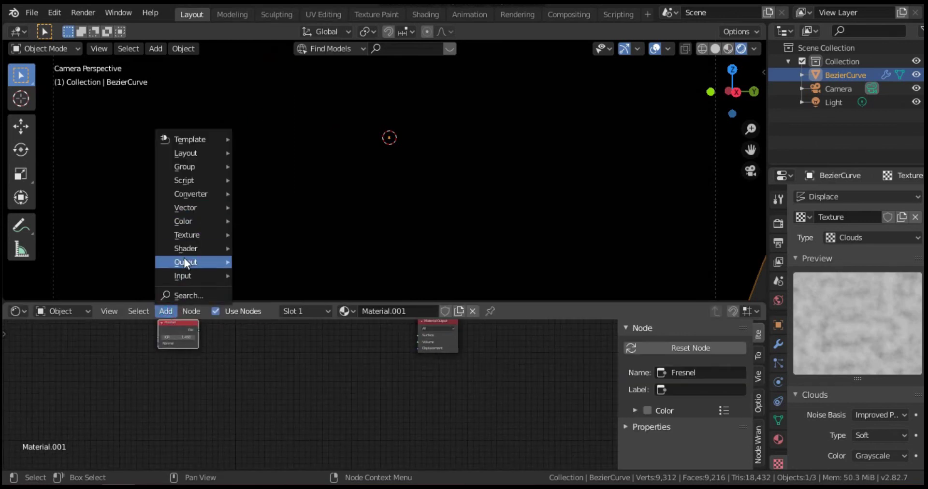
{"action": "mouse_move", "coordinate": [189, 236]}
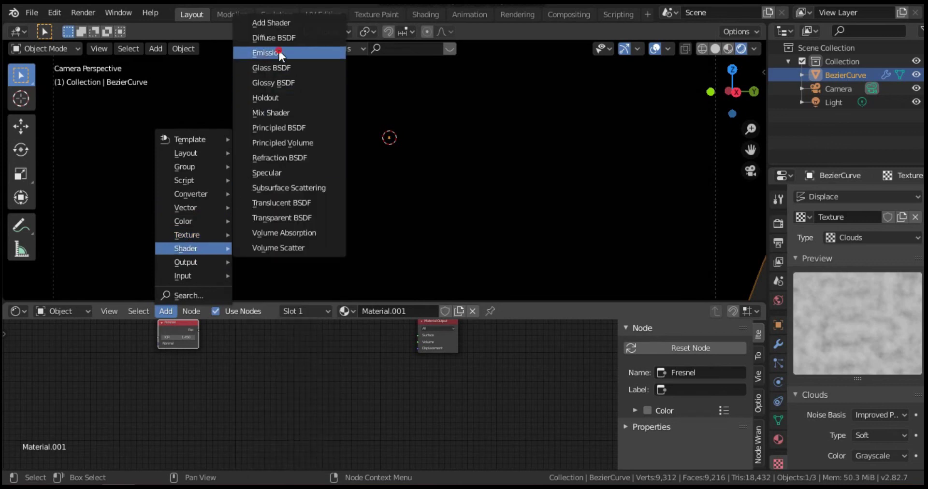
{"action": "left_click", "coordinate": [279, 52]}
{"action": "left_click", "coordinate": [304, 350]}
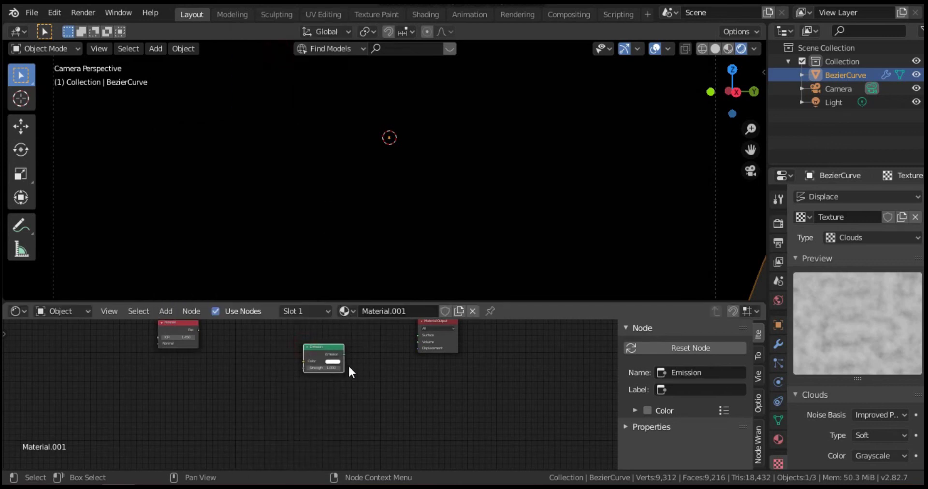
{"action": "left_click", "coordinate": [333, 361]}
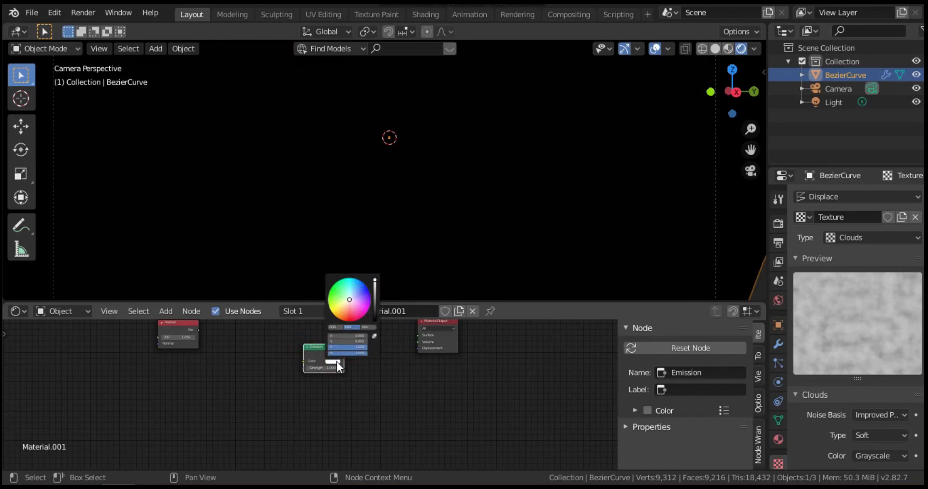
{"action": "left_click", "coordinate": [347, 310]}
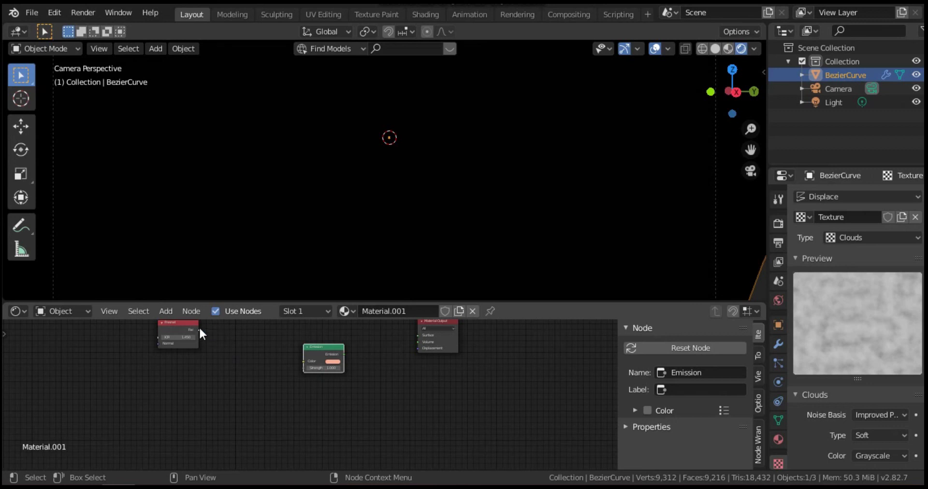
Wire Fresnel into the Emission shader, lower the Fresnel IOR, and shrink the shader editor
{"action": "left_click_drag", "start_coordinate": [198, 330], "coordinate": [418, 335]}
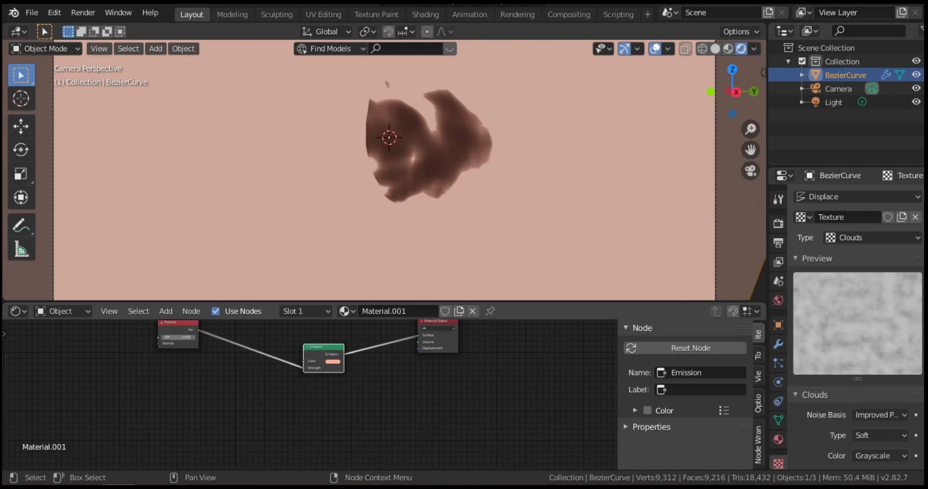
{"action": "left_click_drag", "start_coordinate": [181, 336], "coordinate": [160, 337]}
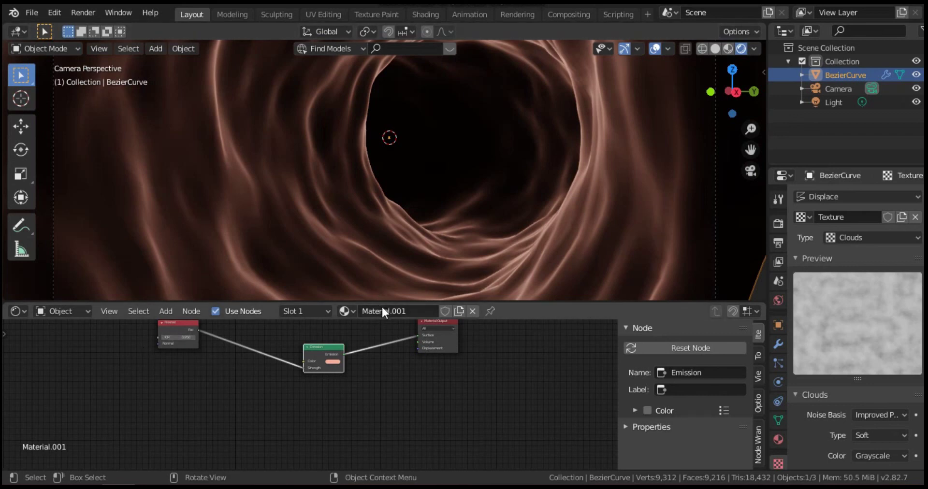
{"action": "left_click_drag", "start_coordinate": [380, 302], "coordinate": [362, 464]}
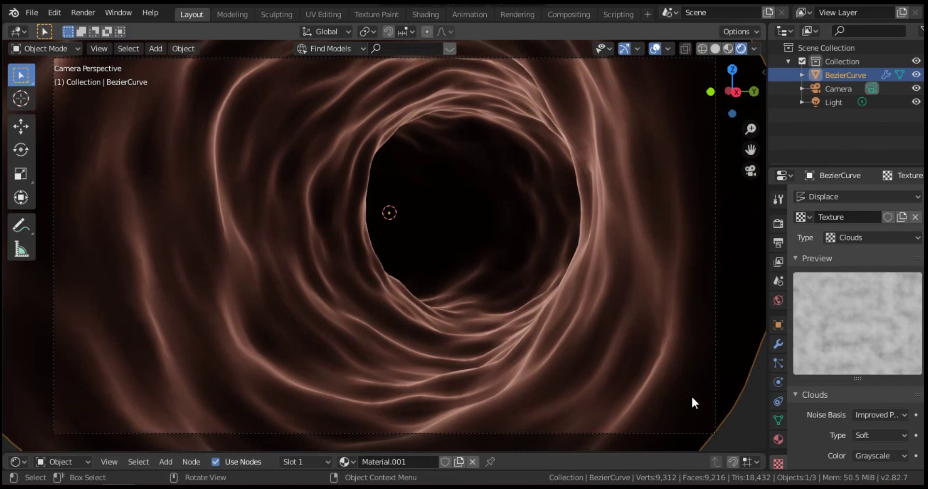
Zoom in on the camera view down the glowing salmon-ridged tunnel
{"action": "scroll", "coordinate": [623, 384], "scroll_direction": "up", "scroll_amount": 1}
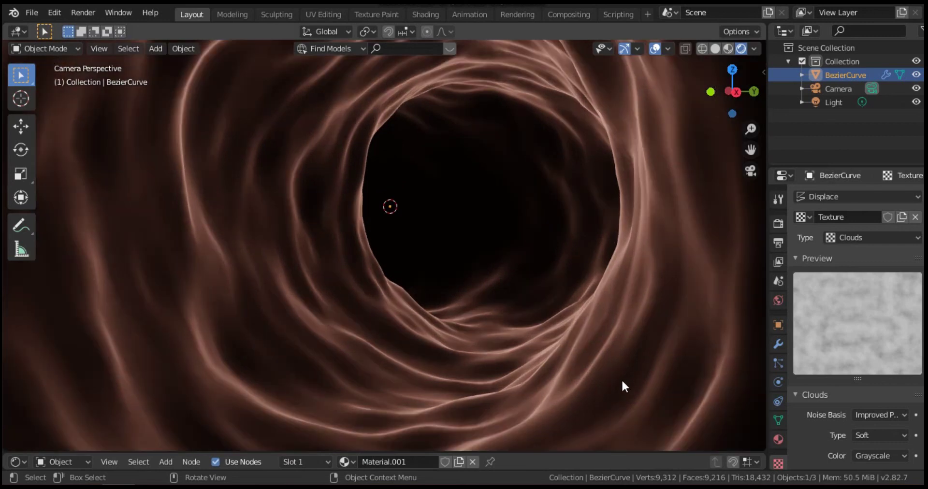